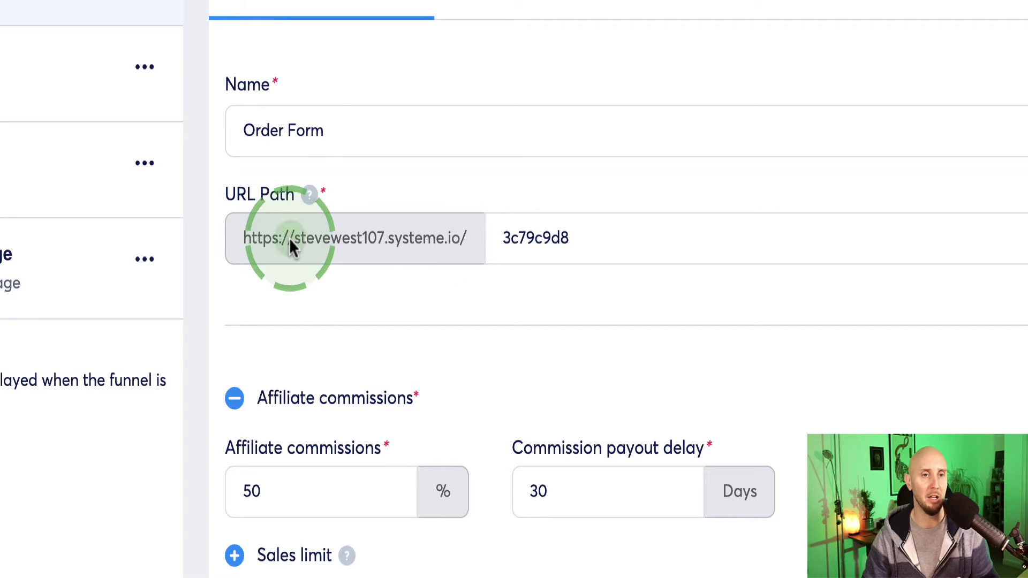
{"action": "left_click_drag", "start_coordinate": [290, 238], "coordinate": [451, 241]}
{"action": "left_click", "coordinate": [478, 282]}
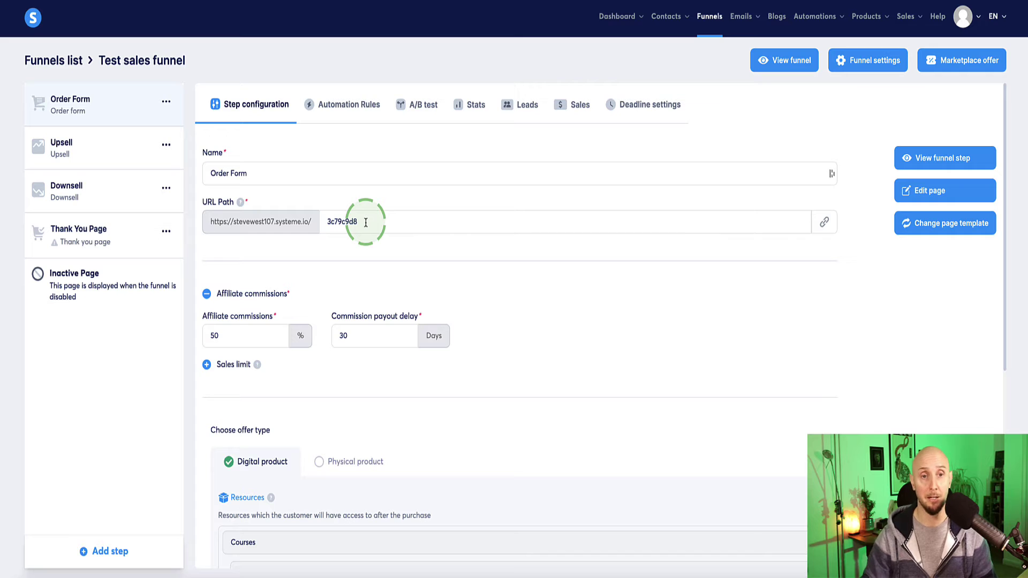
- Go to the Custom domains list in the systeme.io account settings
{"action": "left_click", "coordinate": [960, 19]}
{"action": "left_click", "coordinate": [965, 51]}
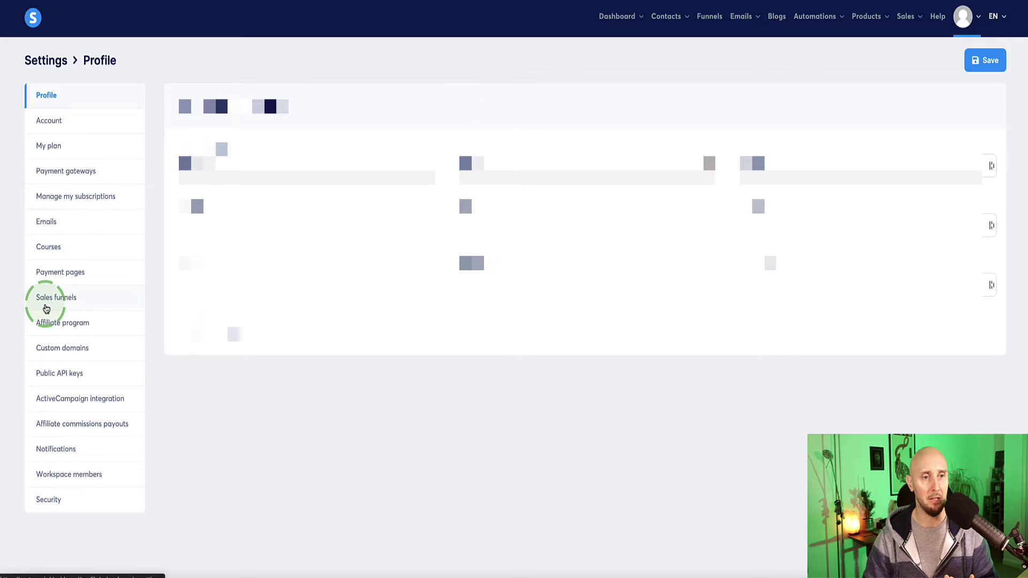
{"action": "left_click", "coordinate": [63, 348]}
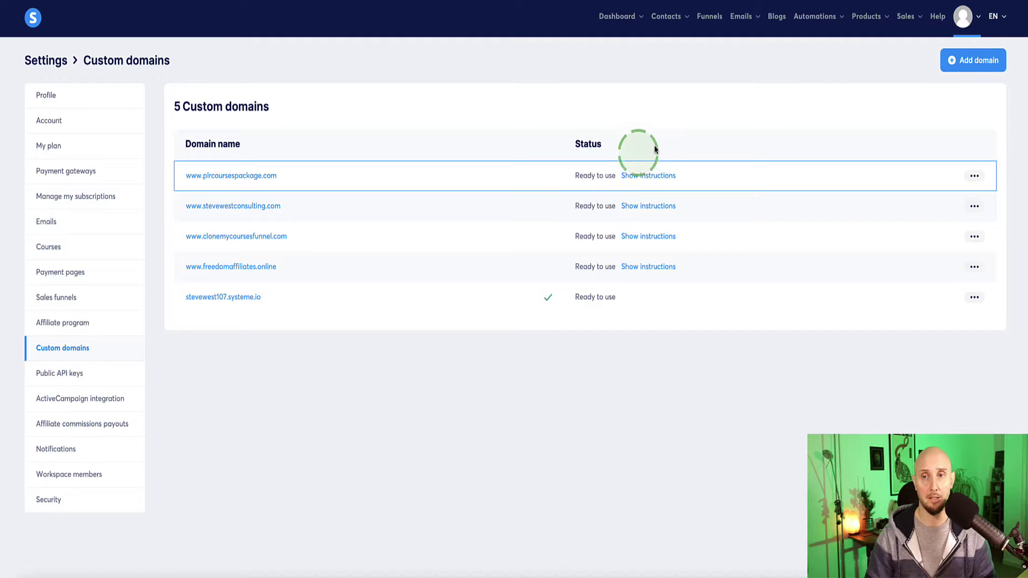
- Open the Add domain dialog, then bring up steve-west.co's Namecheap details and select its name
{"action": "left_click", "coordinate": [974, 61]}
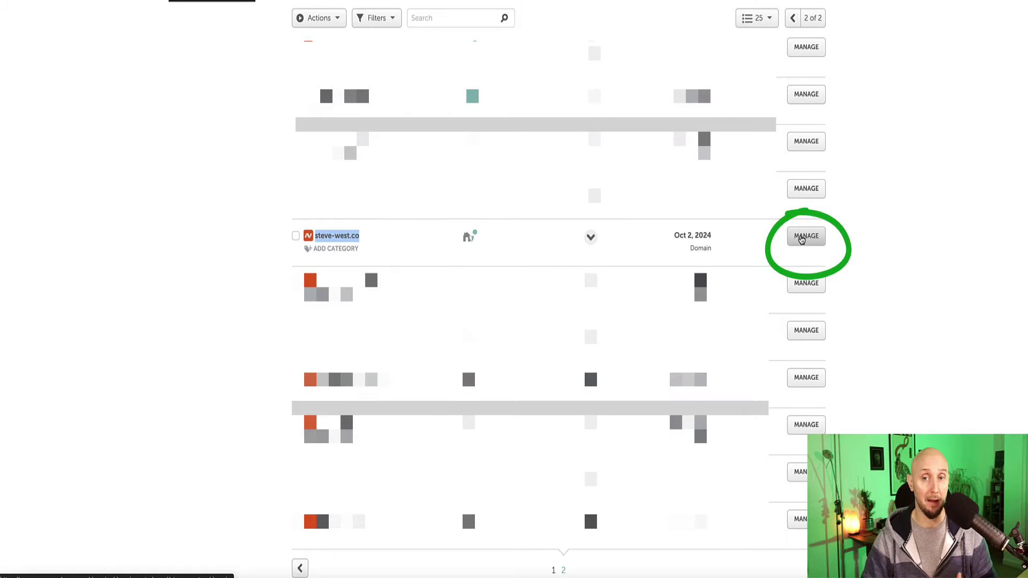
{"action": "left_click", "coordinate": [801, 240]}
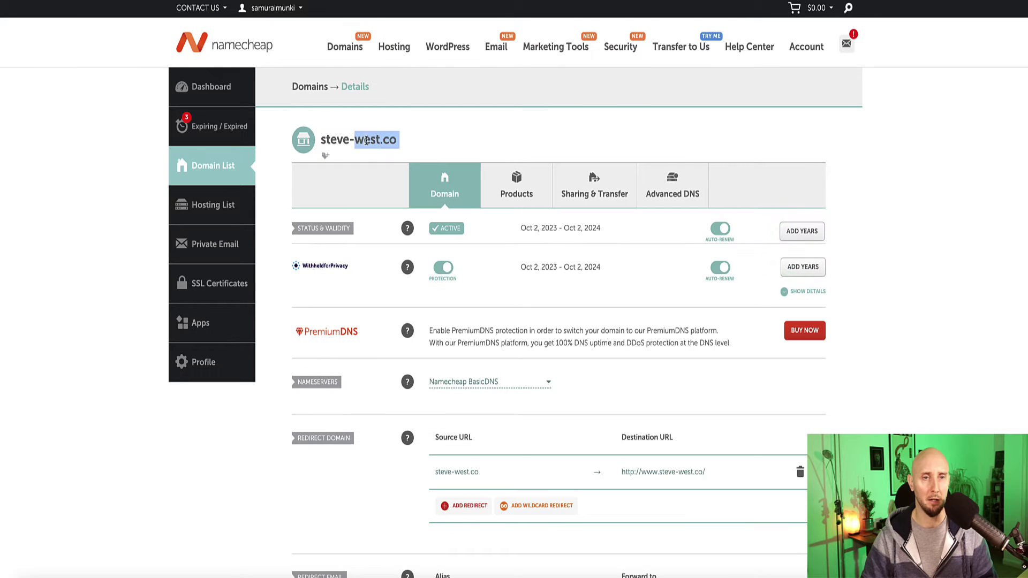
{"action": "left_click_drag", "start_coordinate": [371, 139], "coordinate": [345, 138]}
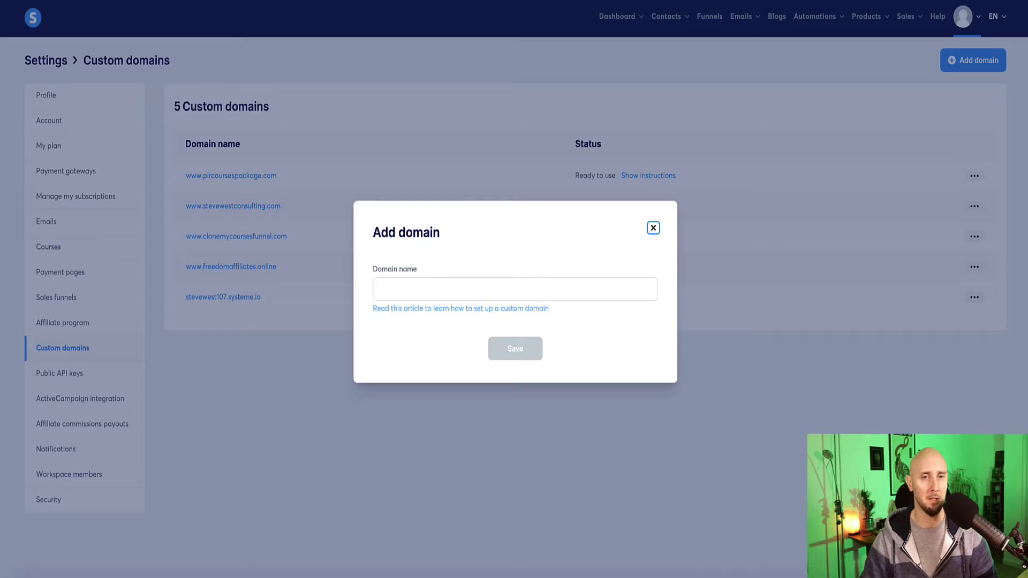
{"action": "left_click", "coordinate": [429, 286]}
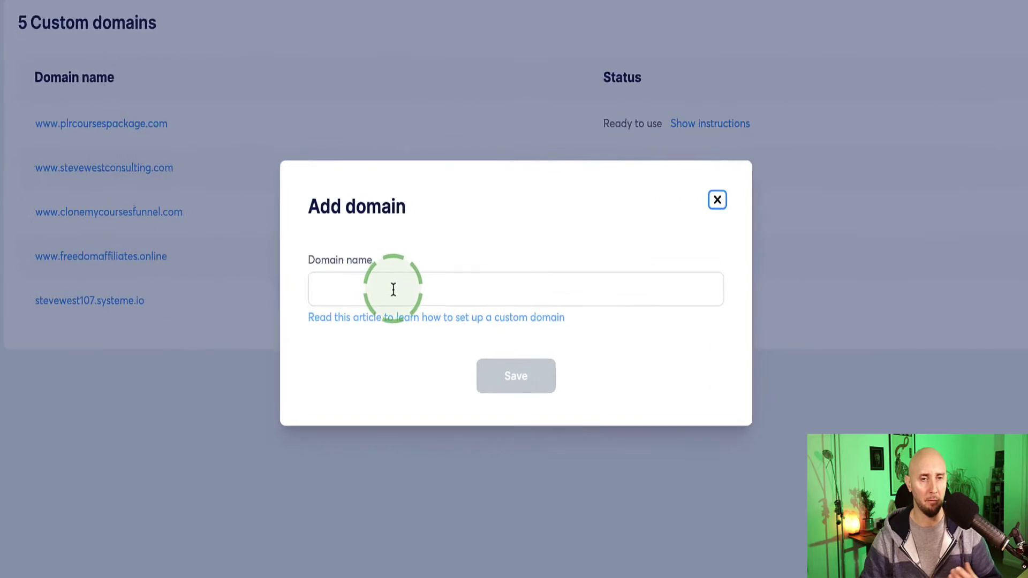
{"action": "type", "text": "ww"}
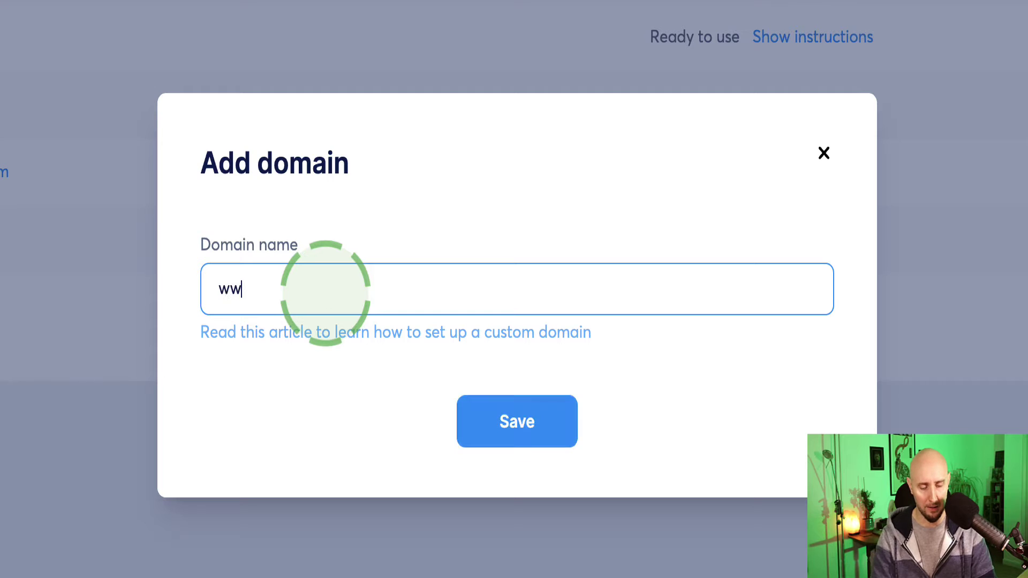
{"action": "type", "text": "w.steve-west.co"}
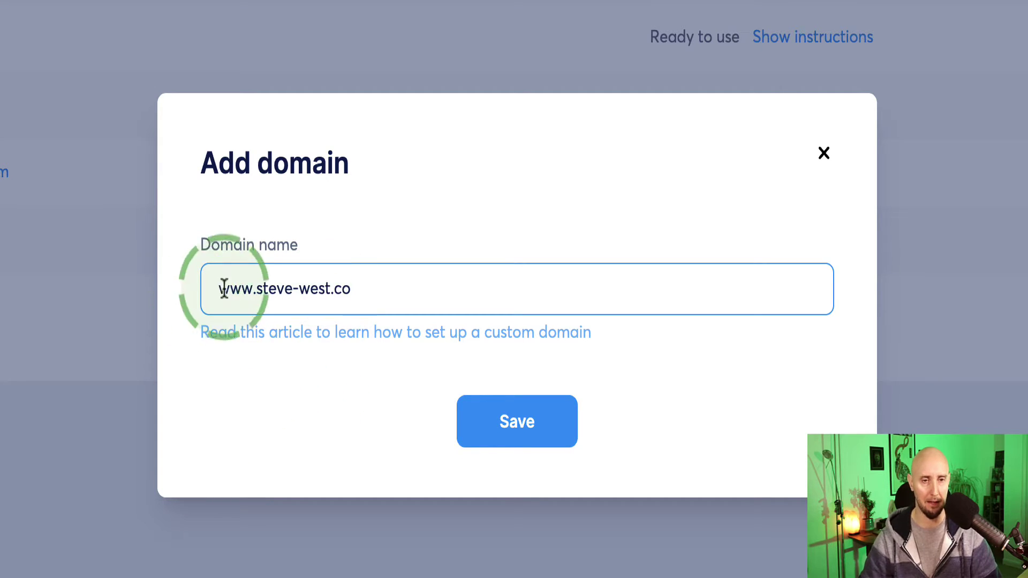
{"action": "left_click", "coordinate": [507, 424]}
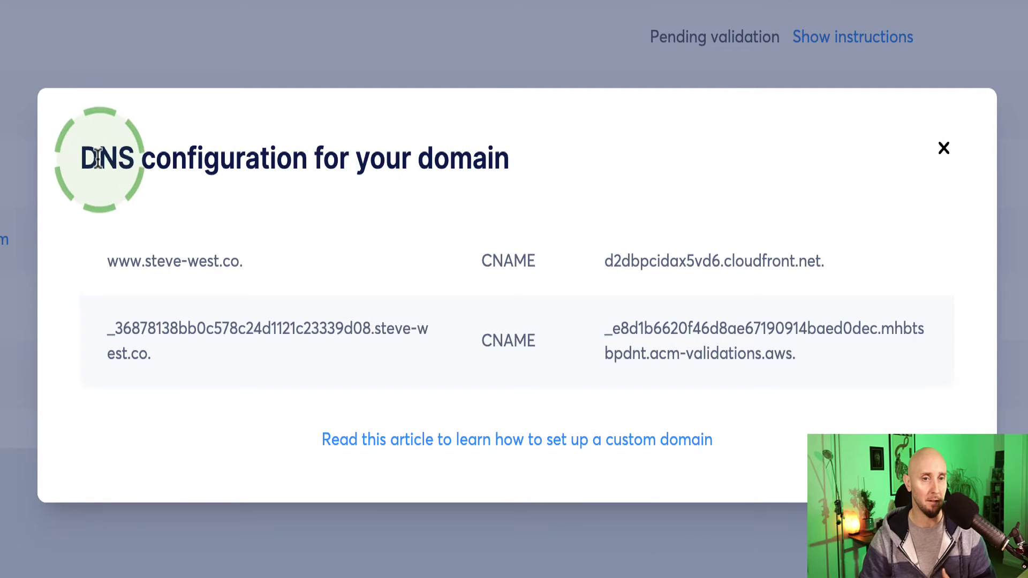
- Review the www and validation CNAME records listed in the DNS configuration dialog
{"action": "left_click_drag", "start_coordinate": [81, 159], "coordinate": [270, 161]}
{"action": "left_click", "coordinate": [213, 202]}
{"action": "left_click", "coordinate": [93, 263]}
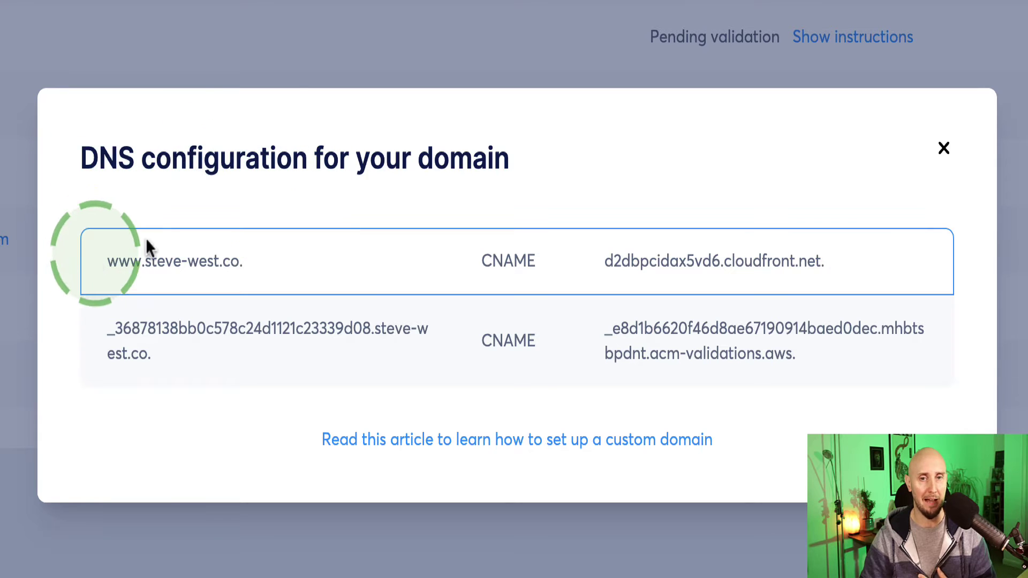
{"action": "left_click", "coordinate": [692, 338]}
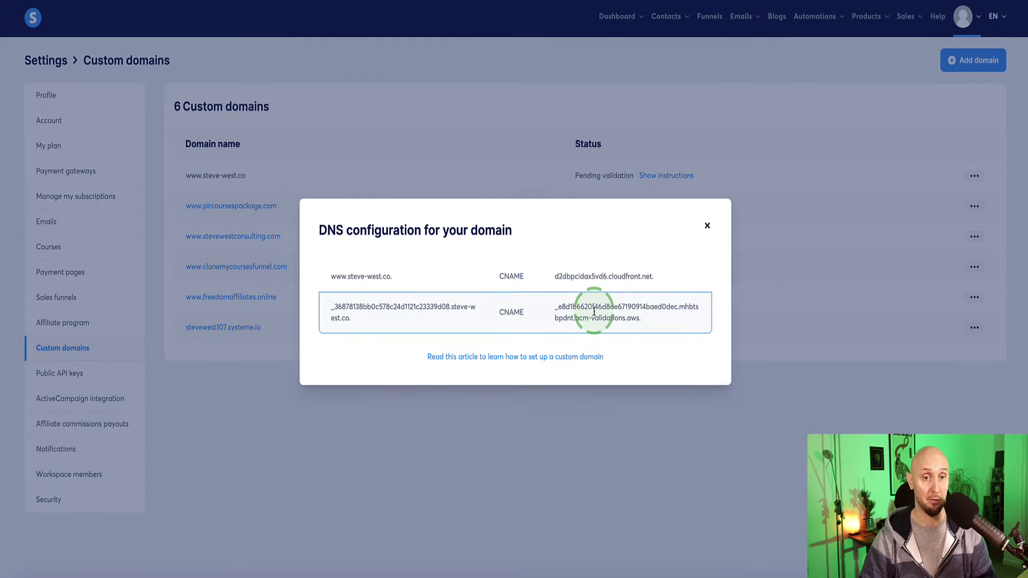
{"action": "left_click", "coordinate": [290, 39]}
{"action": "left_click", "coordinate": [509, 310]}
{"action": "left_click", "coordinate": [452, 276]}
{"action": "left_click", "coordinate": [285, 107]}
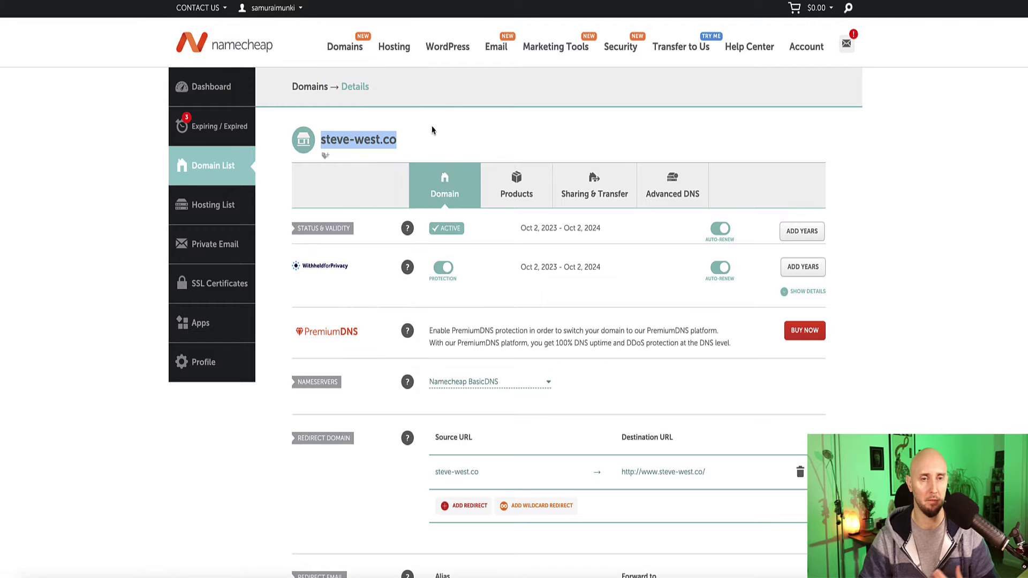
- Open the Advanced DNS settings for steve-west.co in Namecheap
{"action": "left_click", "coordinate": [433, 131]}
{"action": "scroll", "coordinate": [430, 136], "scroll_direction": "down", "scroll_amount": 1}
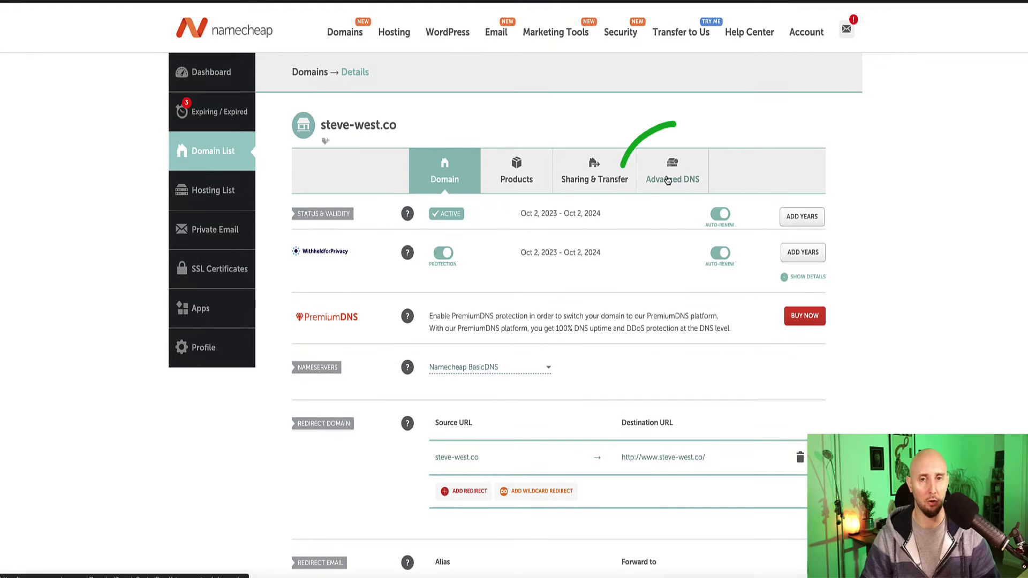
{"action": "left_click", "coordinate": [672, 180]}
{"action": "scroll", "coordinate": [268, 259], "scroll_direction": "down", "scroll_amount": 2}
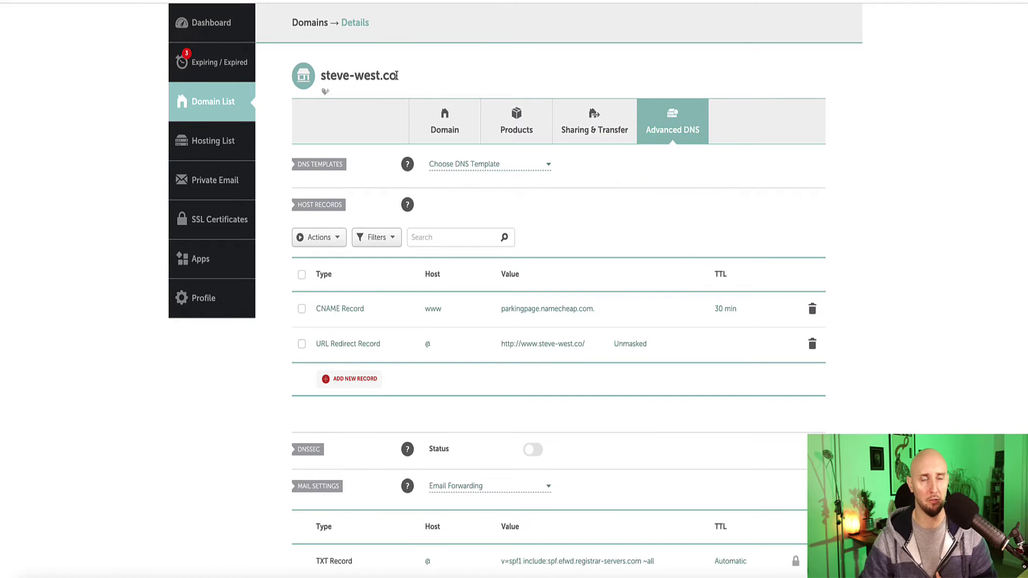
{"action": "left_click_drag", "start_coordinate": [398, 76], "coordinate": [330, 79]}
{"action": "left_click", "coordinate": [282, 239]}
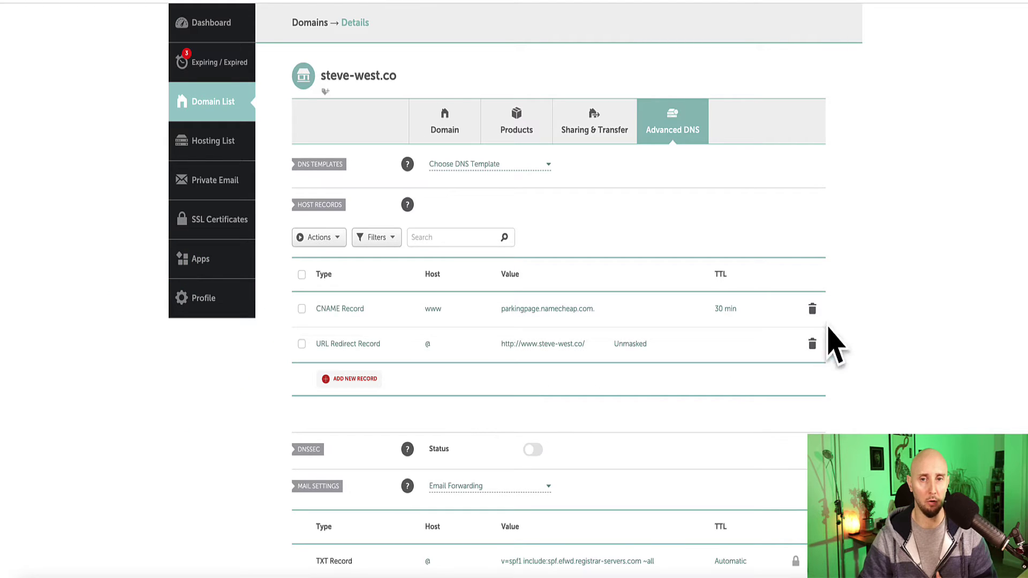
- Delete the parking page CNAME and the URL Redirect host records, confirming each
{"action": "left_click", "coordinate": [813, 311]}
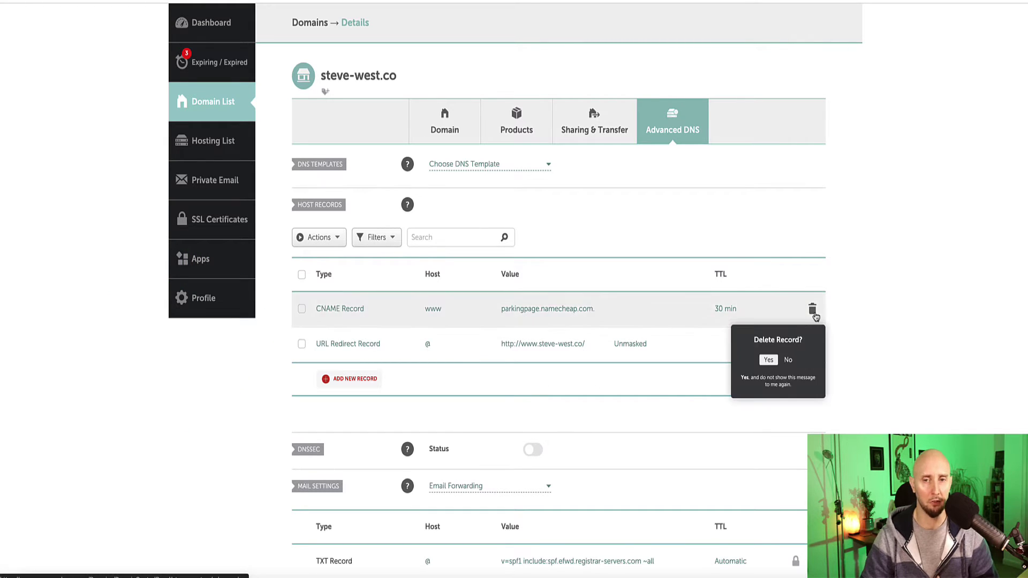
{"action": "left_click", "coordinate": [768, 360]}
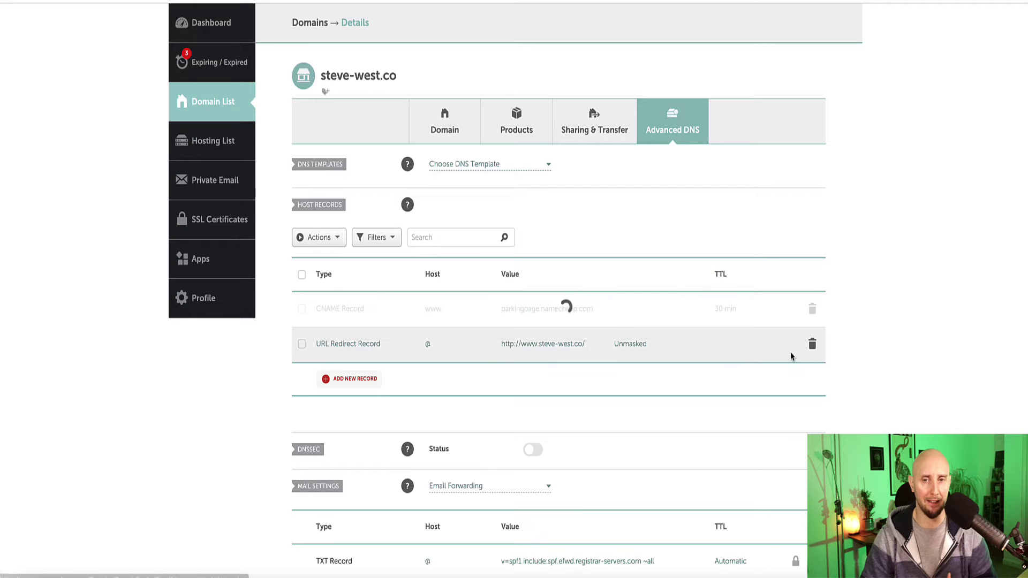
{"action": "left_click", "coordinate": [811, 308]}
{"action": "left_click", "coordinate": [769, 361]}
{"action": "scroll", "coordinate": [359, 333], "scroll_direction": "down", "scroll_amount": 1}
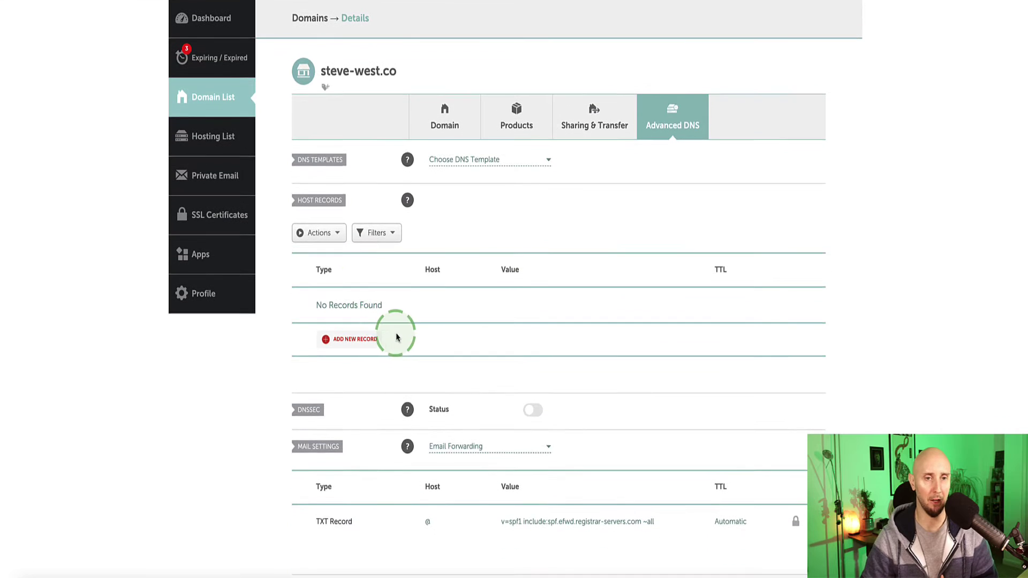
- Add a new host record of type CNAME in Namecheap's Advanced DNS
{"action": "left_click", "coordinate": [345, 330]}
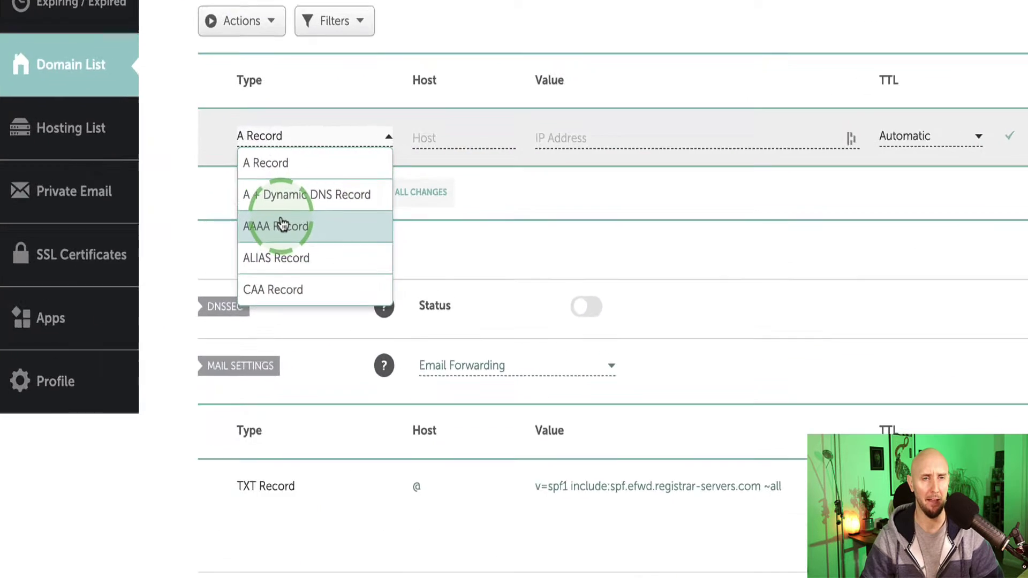
{"action": "scroll", "coordinate": [344, 195], "scroll_direction": "down", "scroll_amount": 3}
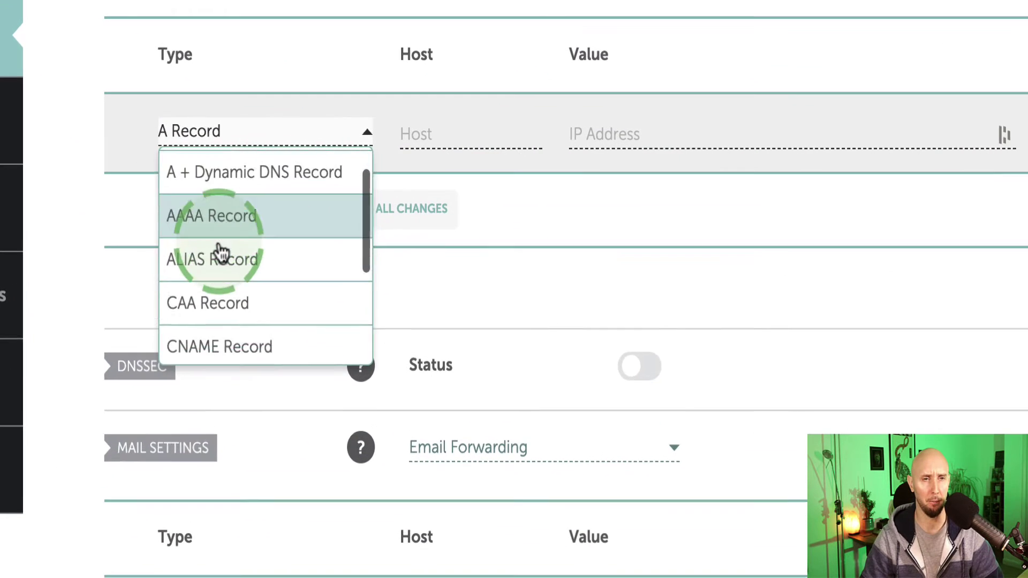
{"action": "scroll", "coordinate": [257, 273], "scroll_direction": "down", "scroll_amount": 1}
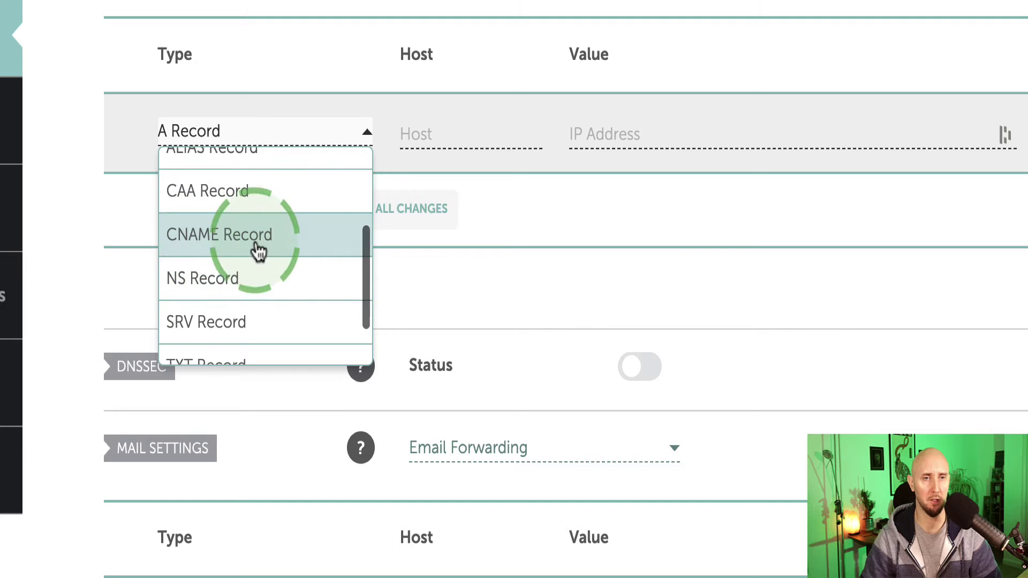
{"action": "left_click", "coordinate": [193, 235]}
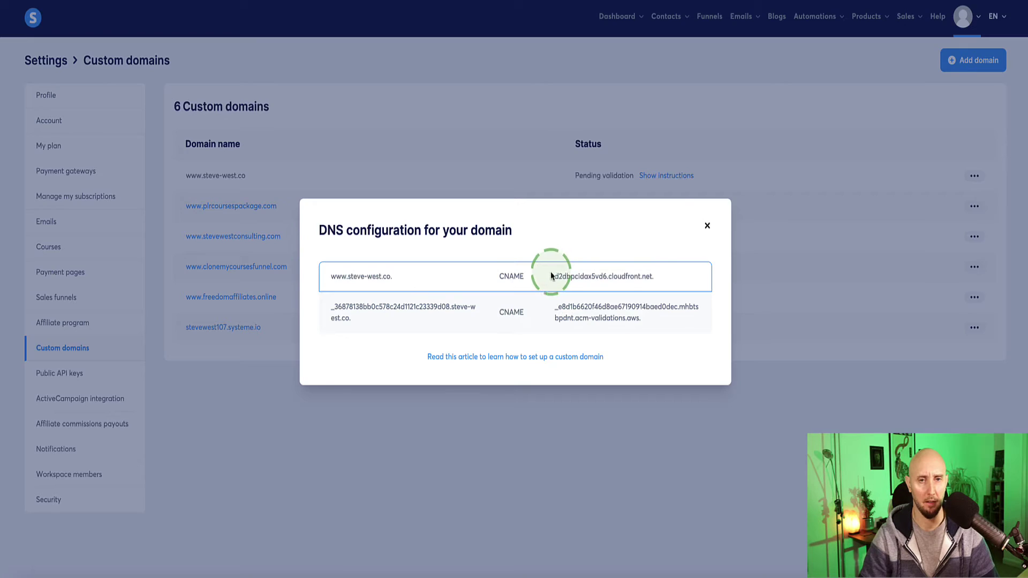
{"action": "left_click_drag", "start_coordinate": [551, 275], "coordinate": [656, 276]}
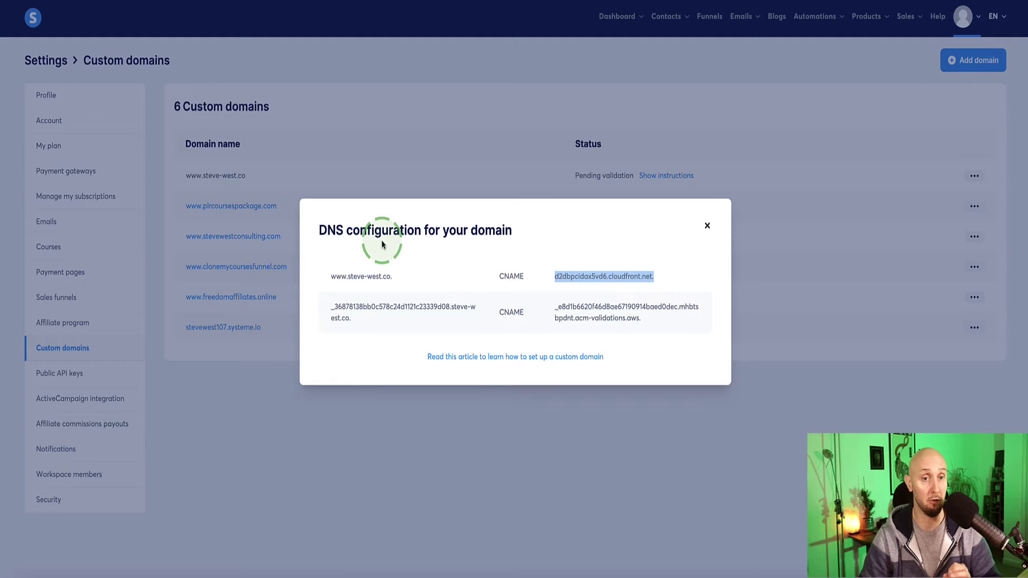
{"action": "left_click", "coordinate": [382, 244]}
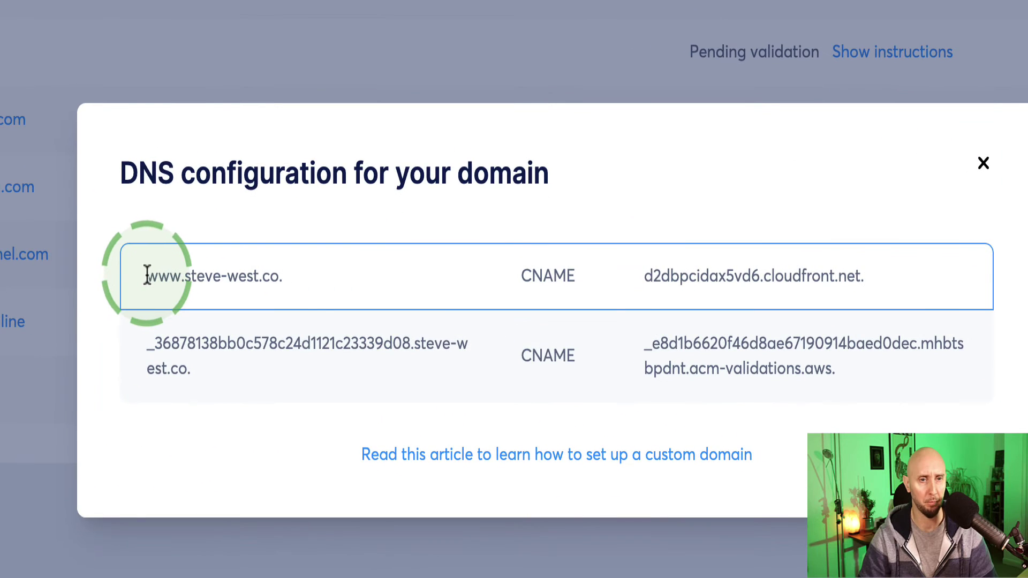
- Copy 'www' into the new record's Host and select the d2dbpcidax5vd6.cloudfront.net. target
{"action": "left_click_drag", "start_coordinate": [148, 275], "coordinate": [177, 283]}
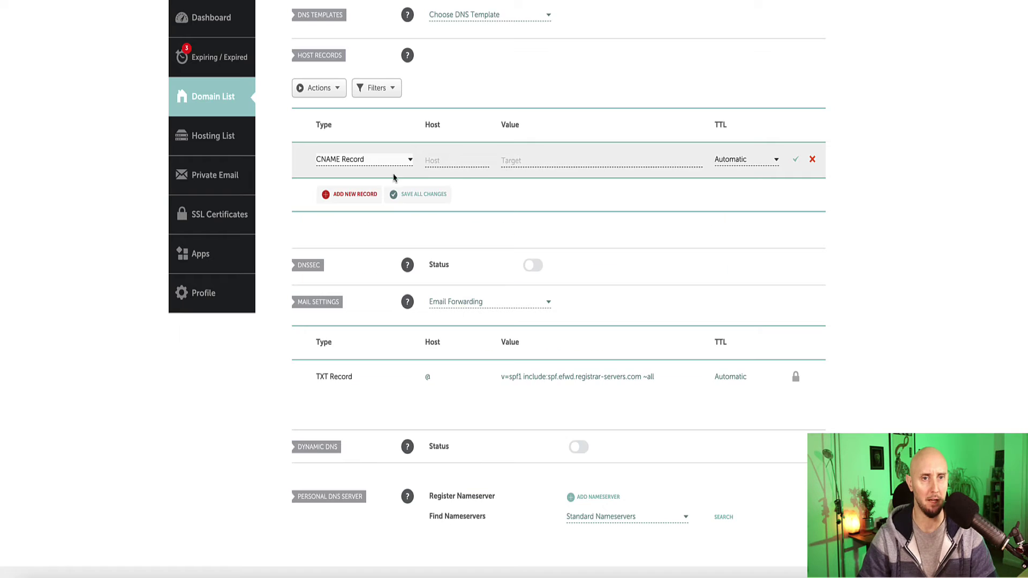
{"action": "left_click", "coordinate": [442, 166]}
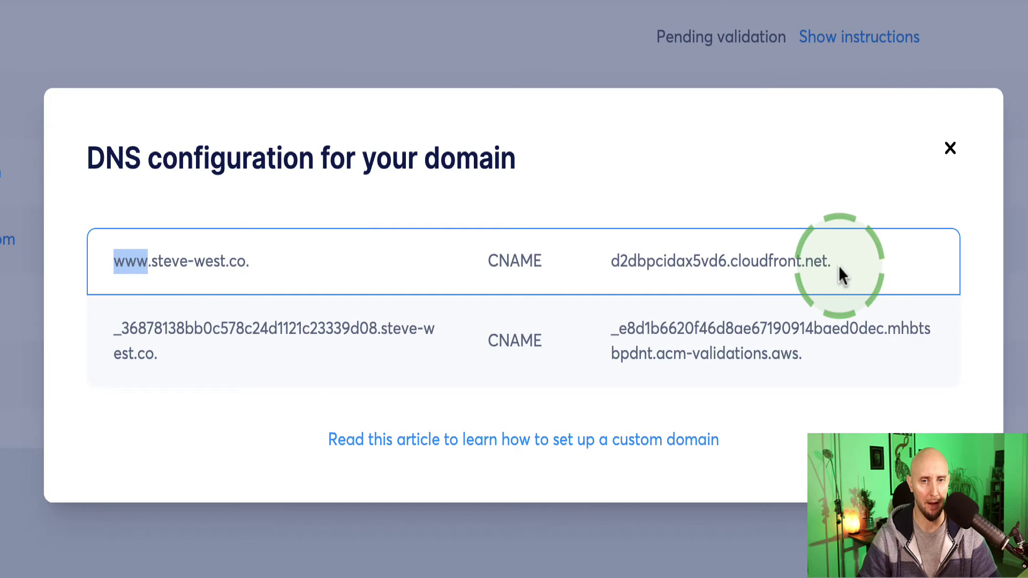
{"action": "left_click_drag", "start_coordinate": [657, 277], "coordinate": [626, 277]}
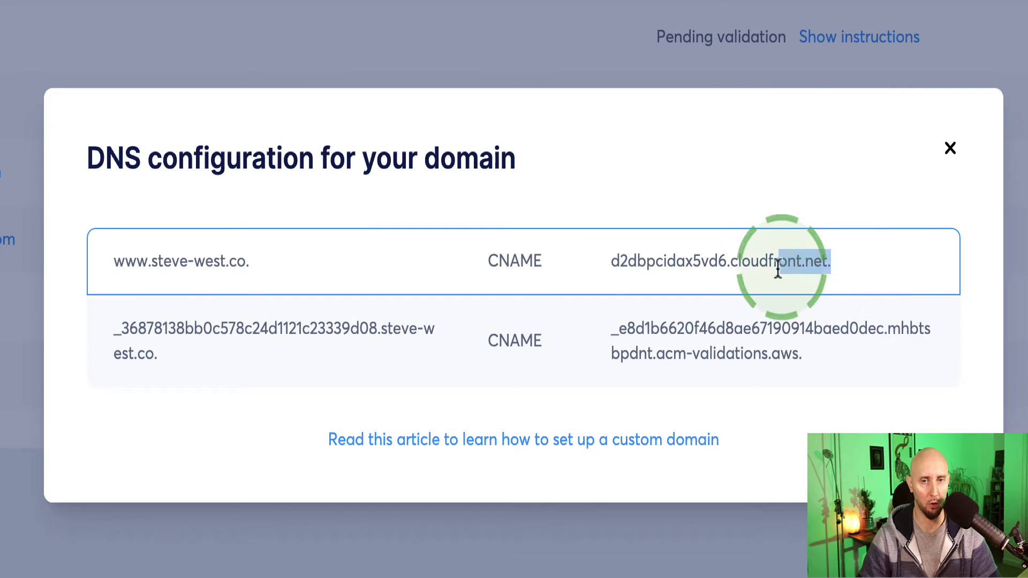
{"action": "left_click_drag", "start_coordinate": [770, 268], "coordinate": [610, 263]}
{"action": "left_click", "coordinate": [857, 268]}
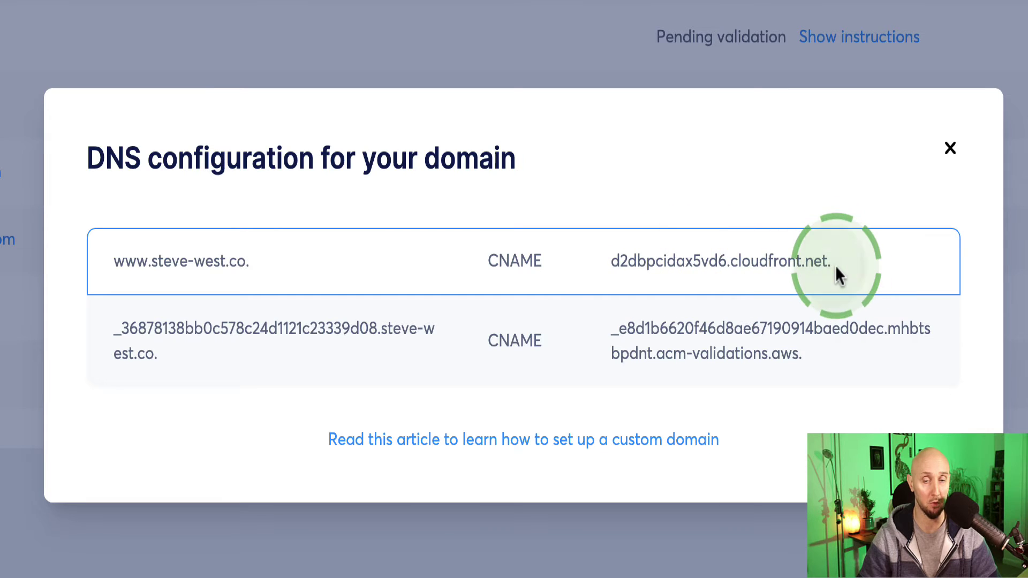
{"action": "left_click_drag", "start_coordinate": [835, 264], "coordinate": [607, 266]}
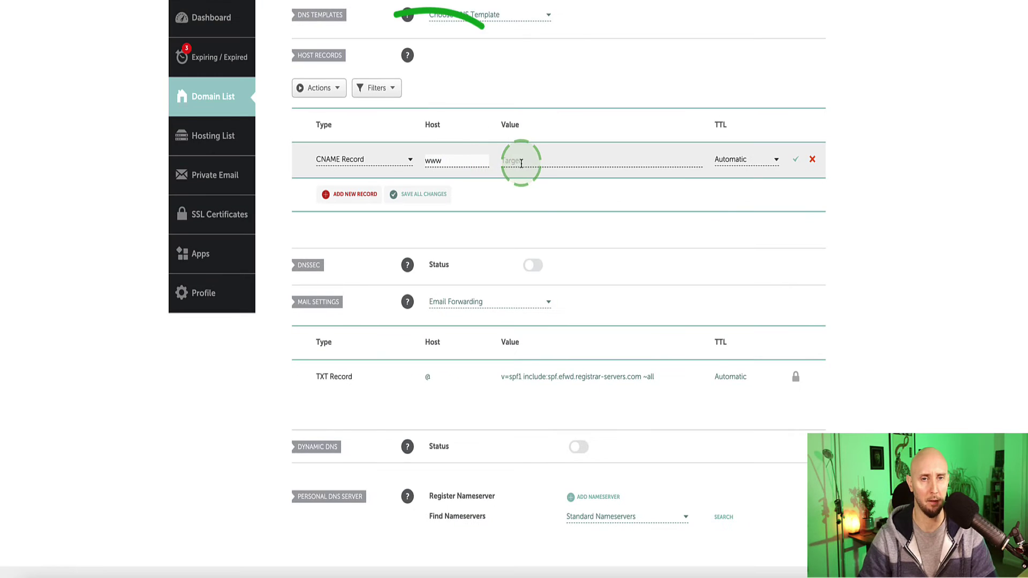
- Paste d2dbpcidax5vd6.cloudfront.net. as target, save the www CNAME, and start another CNAME record
{"action": "left_click", "coordinate": [521, 162]}
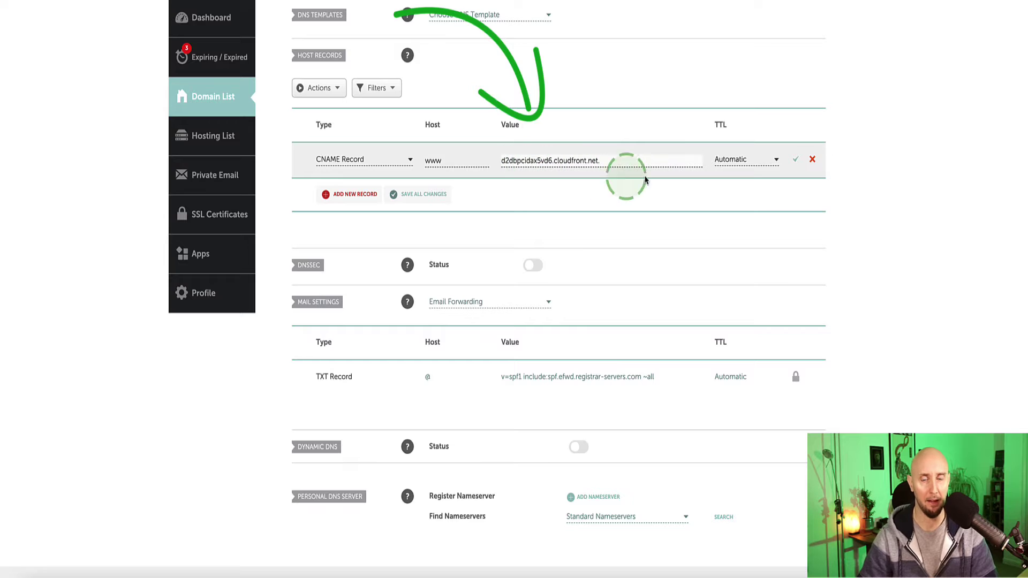
{"action": "left_click", "coordinate": [796, 161]}
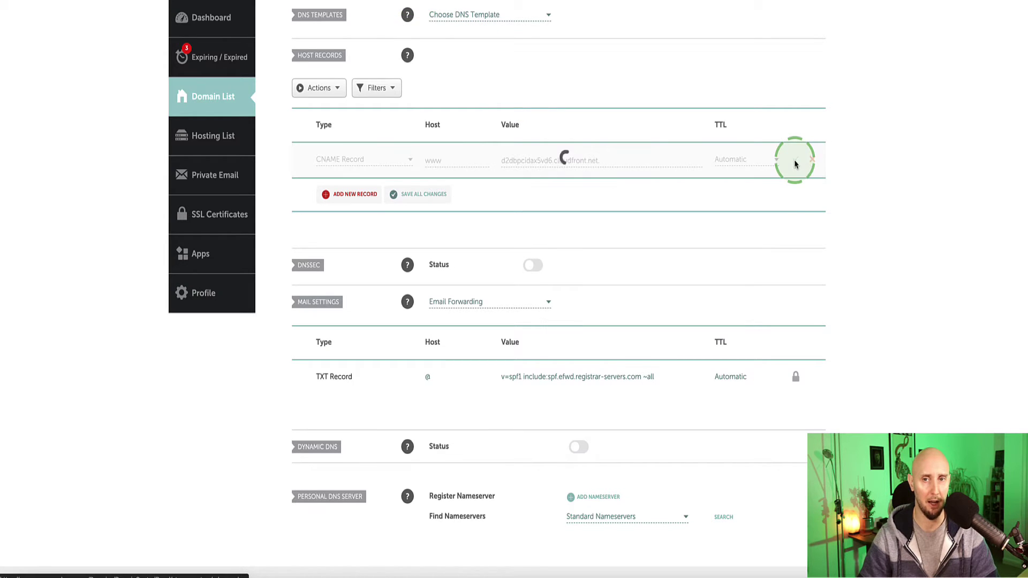
{"action": "left_click", "coordinate": [373, 195]}
{"action": "left_click", "coordinate": [339, 193]}
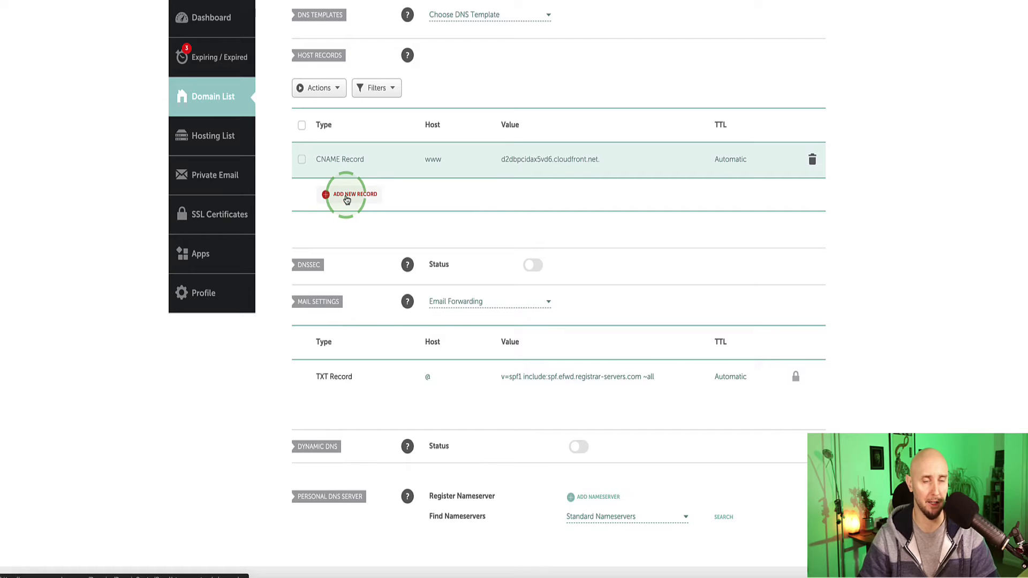
{"action": "left_click", "coordinate": [340, 201]}
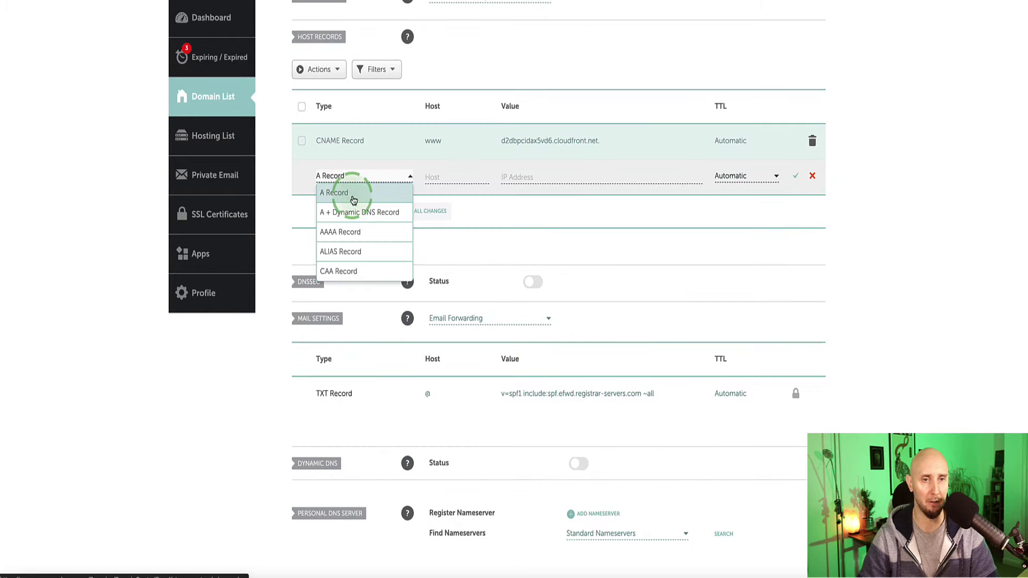
{"action": "scroll", "coordinate": [348, 236], "scroll_direction": "down", "scroll_amount": 3}
{"action": "scroll", "coordinate": [349, 236], "scroll_direction": "down", "scroll_amount": 1}
{"action": "left_click", "coordinate": [350, 232]}
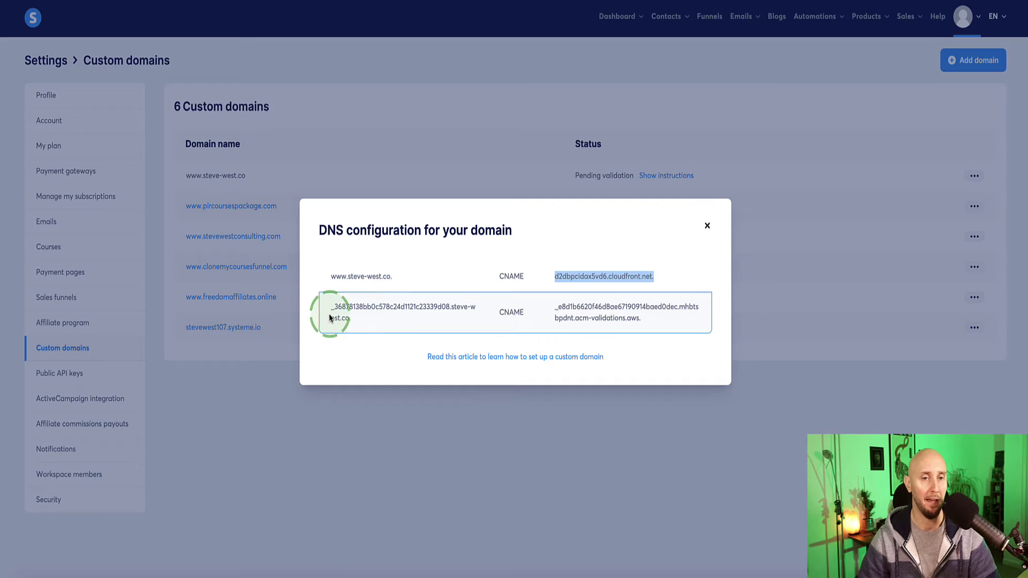
- Select the validation record's name up to, but not including, '.steve-west.co.'
{"action": "left_click", "coordinate": [330, 311]}
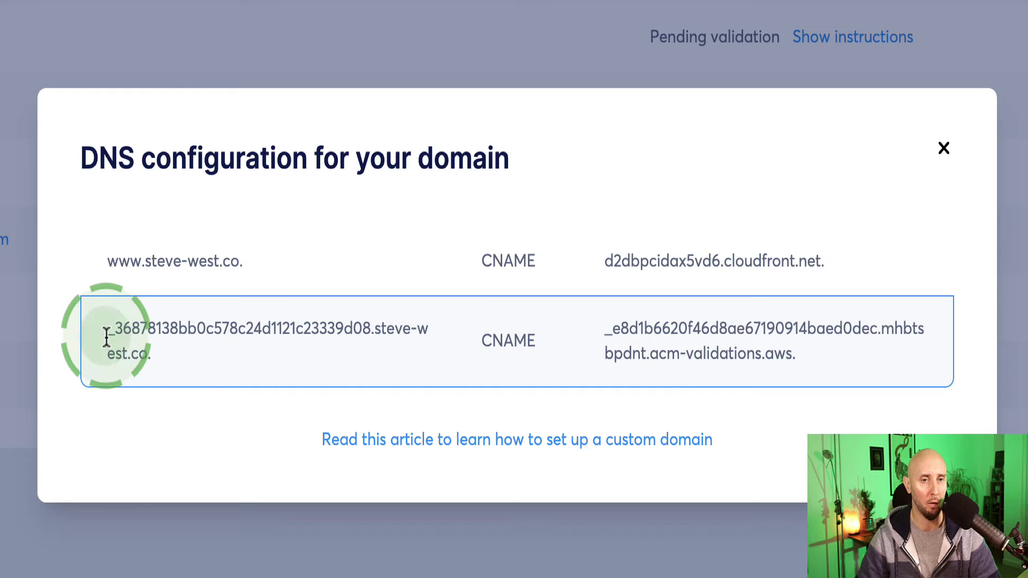
{"action": "left_click_drag", "start_coordinate": [106, 336], "coordinate": [275, 321]}
{"action": "left_click", "coordinate": [353, 336]}
{"action": "left_click", "coordinate": [252, 306]}
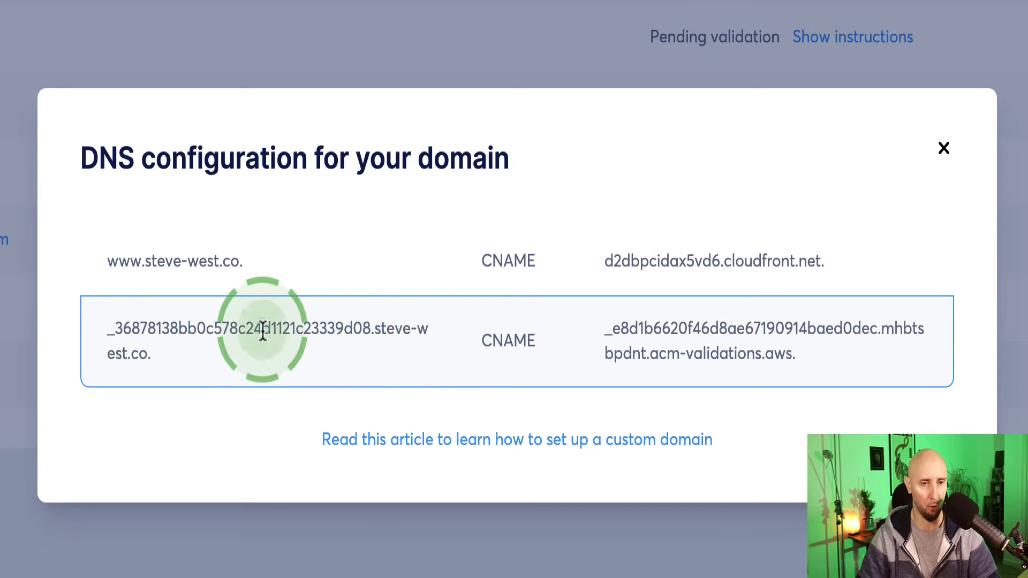
{"action": "left_click", "coordinate": [106, 336]}
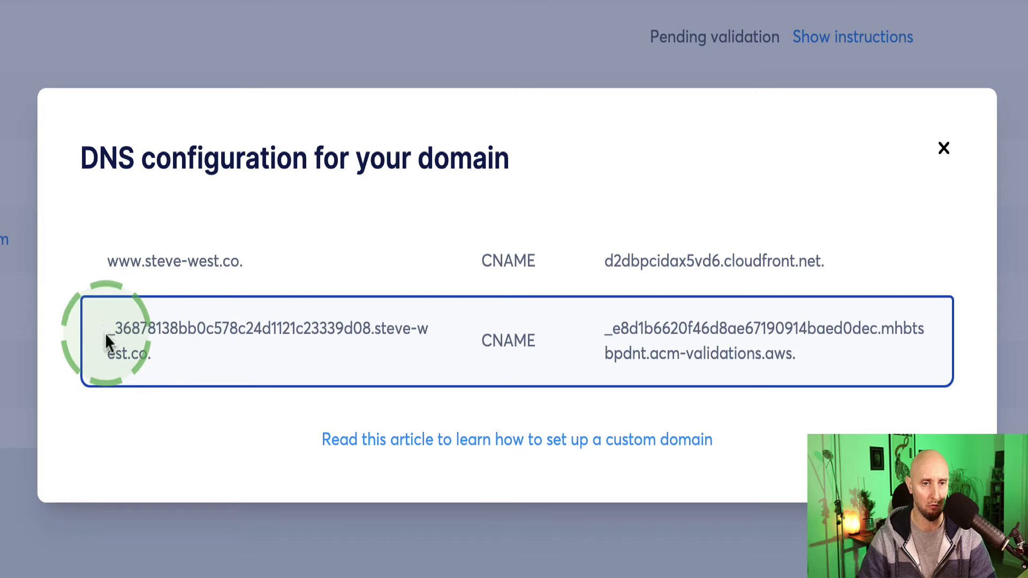
{"action": "left_click_drag", "start_coordinate": [106, 336], "coordinate": [367, 324]}
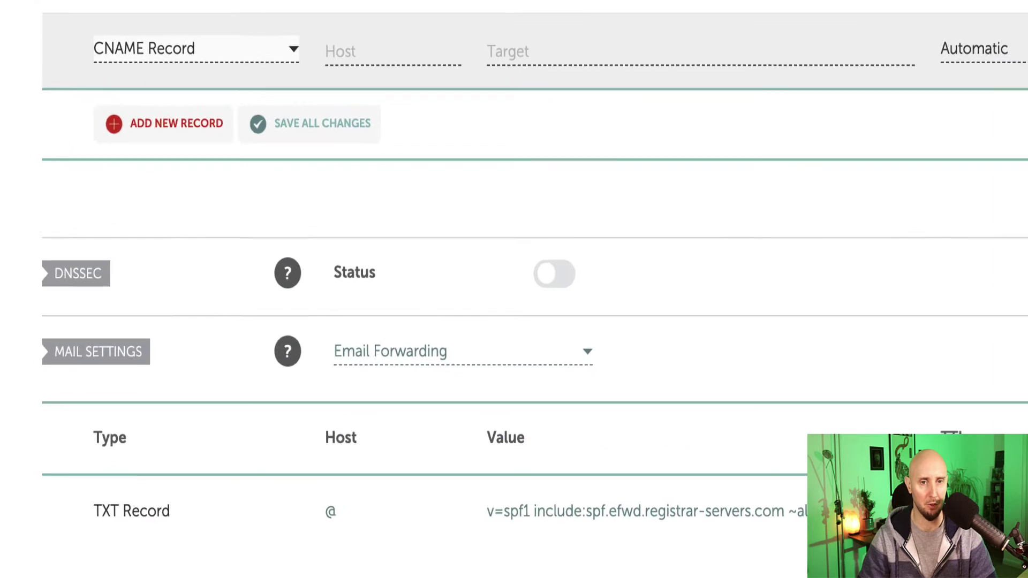
- Enter the validation host, paste its acm-validations.aws target, and save the second CNAME
{"action": "left_click", "coordinate": [431, 178]}
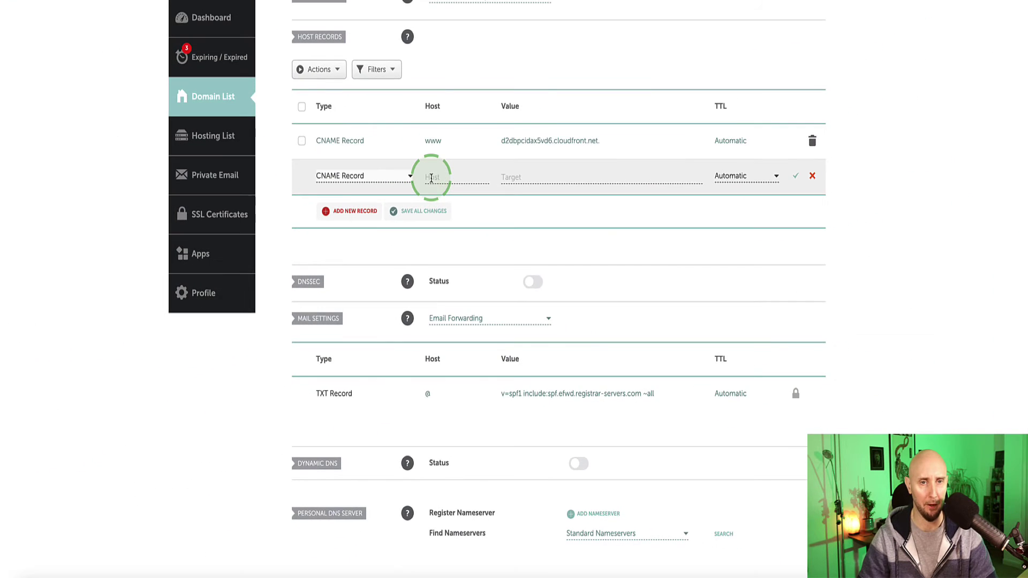
{"action": "left_click", "coordinate": [378, 49]}
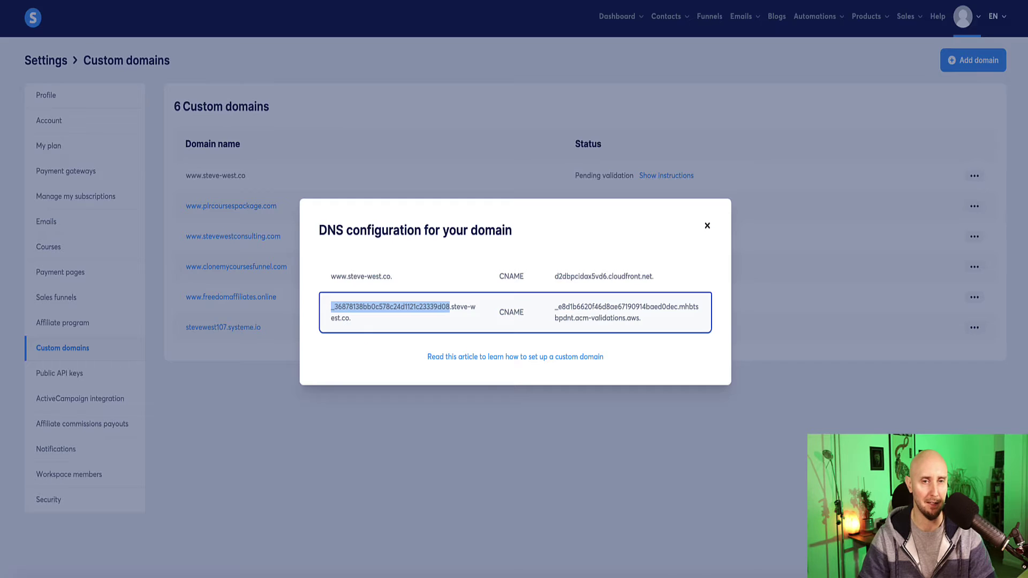
{"action": "left_click", "coordinate": [568, 339]}
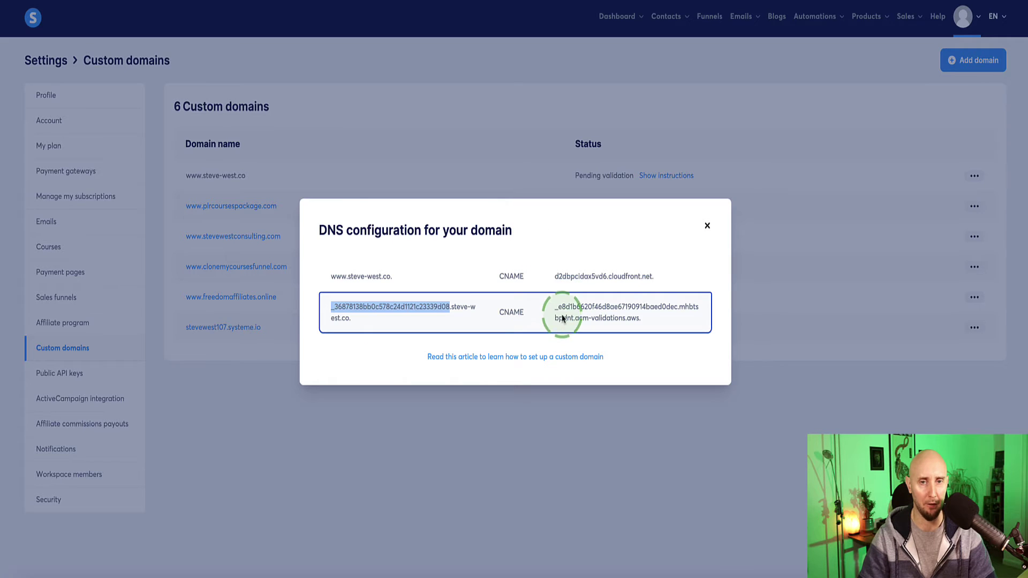
{"action": "left_click_drag", "start_coordinate": [554, 310], "coordinate": [648, 324]}
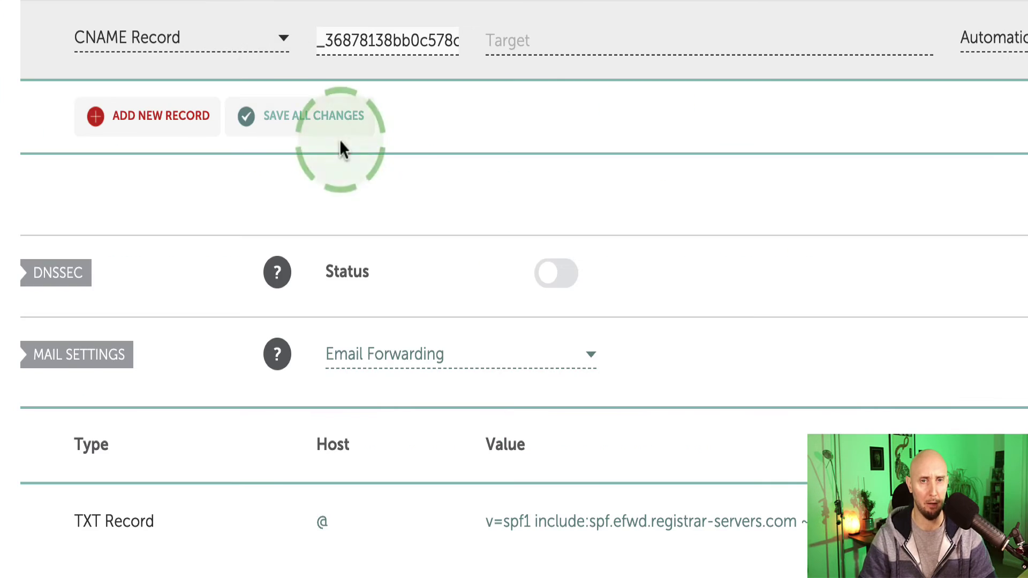
{"action": "left_click", "coordinate": [543, 59]}
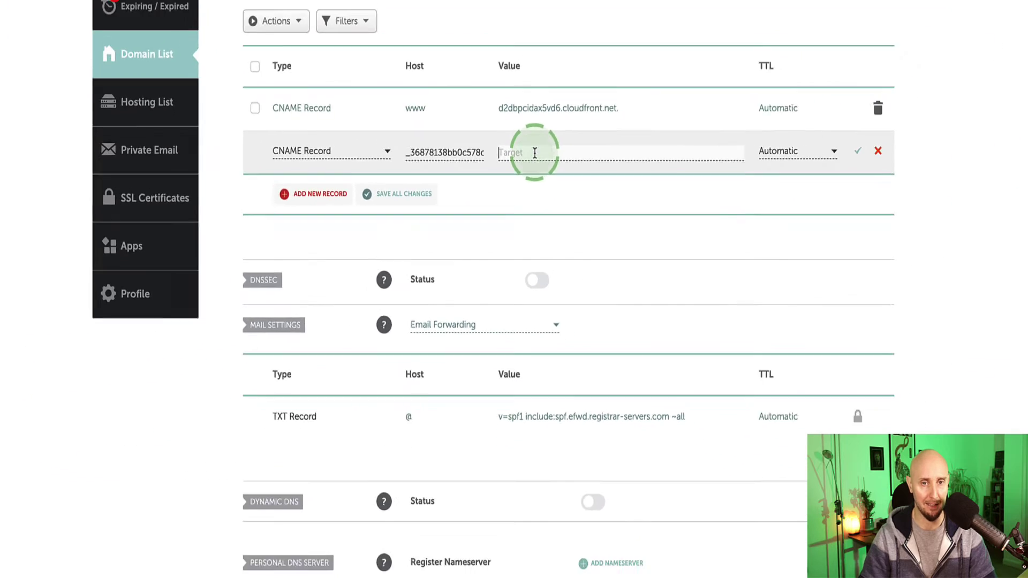
{"action": "key", "text": "ctrl+v"}
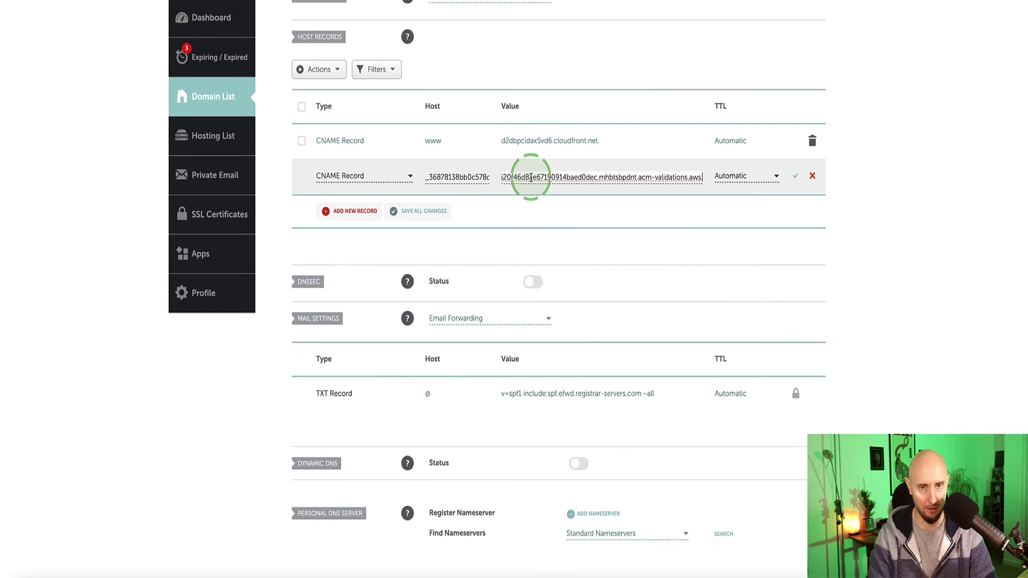
{"action": "left_click", "coordinate": [796, 181]}
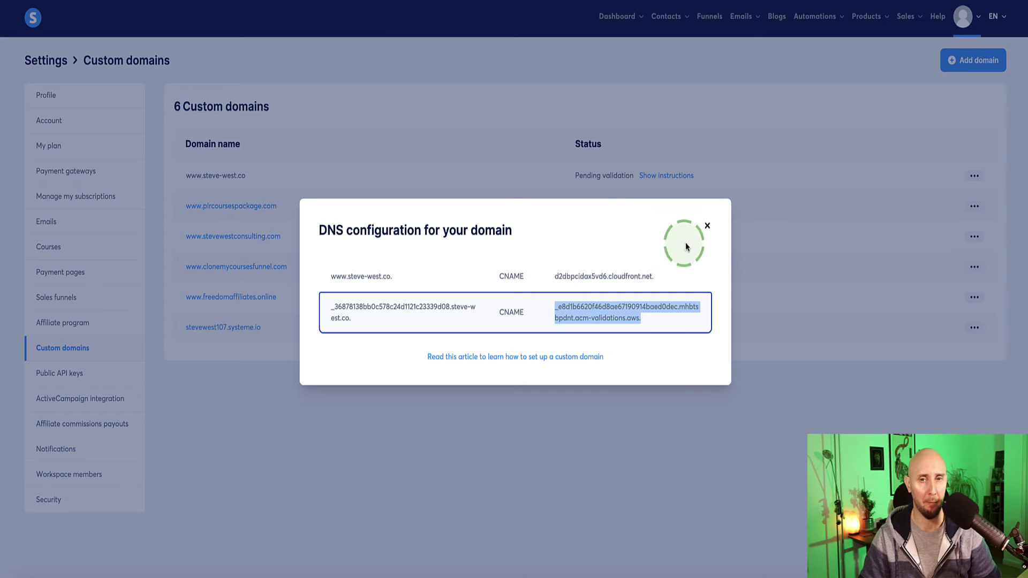
{"action": "left_click", "coordinate": [708, 226]}
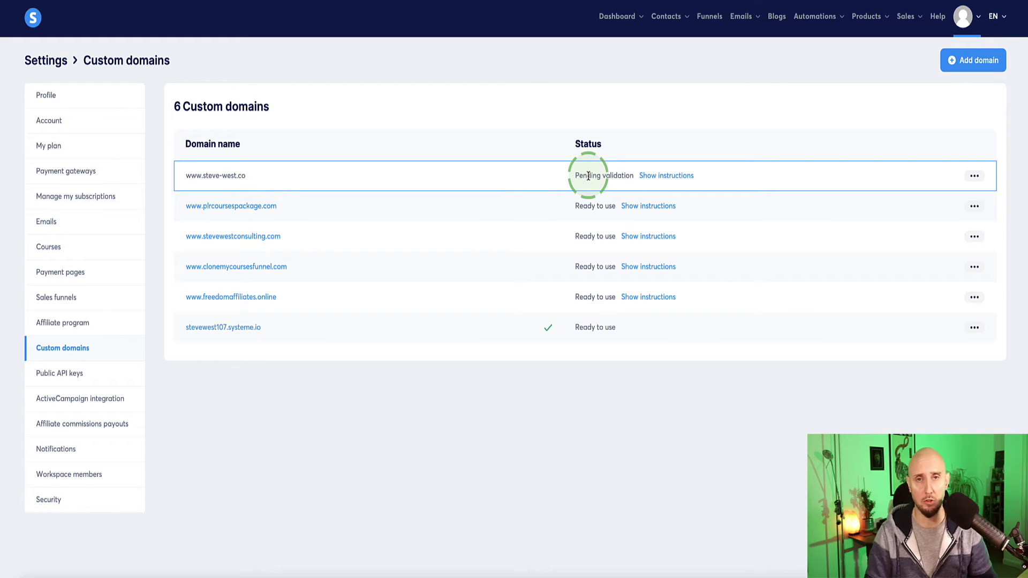
{"action": "left_click_drag", "start_coordinate": [574, 207], "coordinate": [616, 207]}
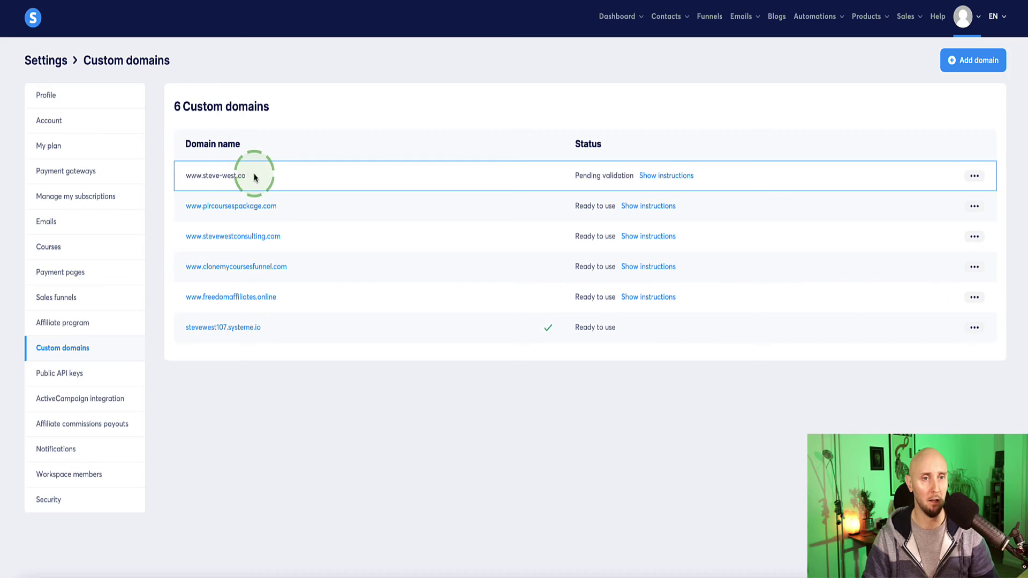
{"action": "left_click_drag", "start_coordinate": [255, 176], "coordinate": [191, 176]}
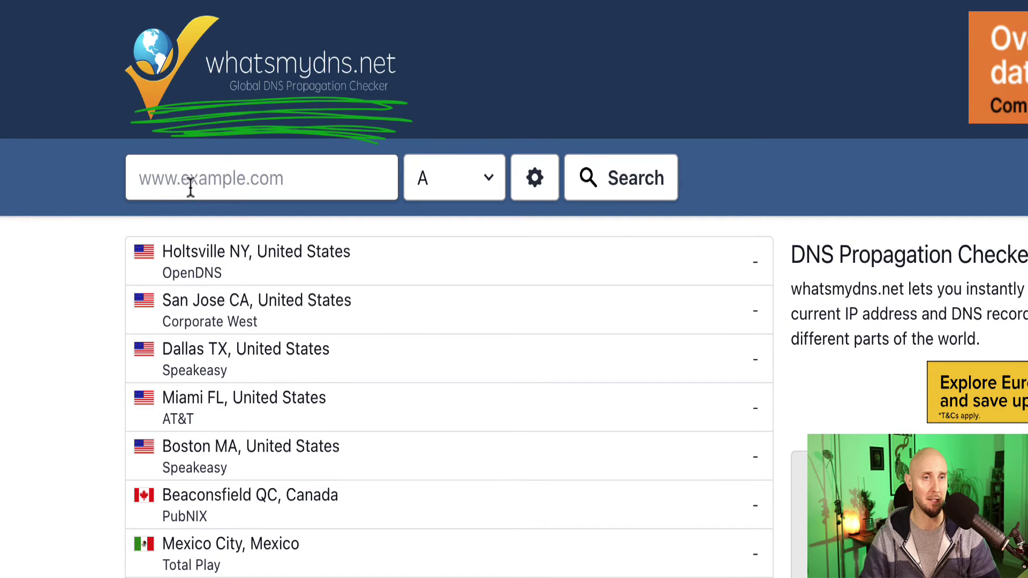
{"action": "type", "text": "www.steve-west.co"}
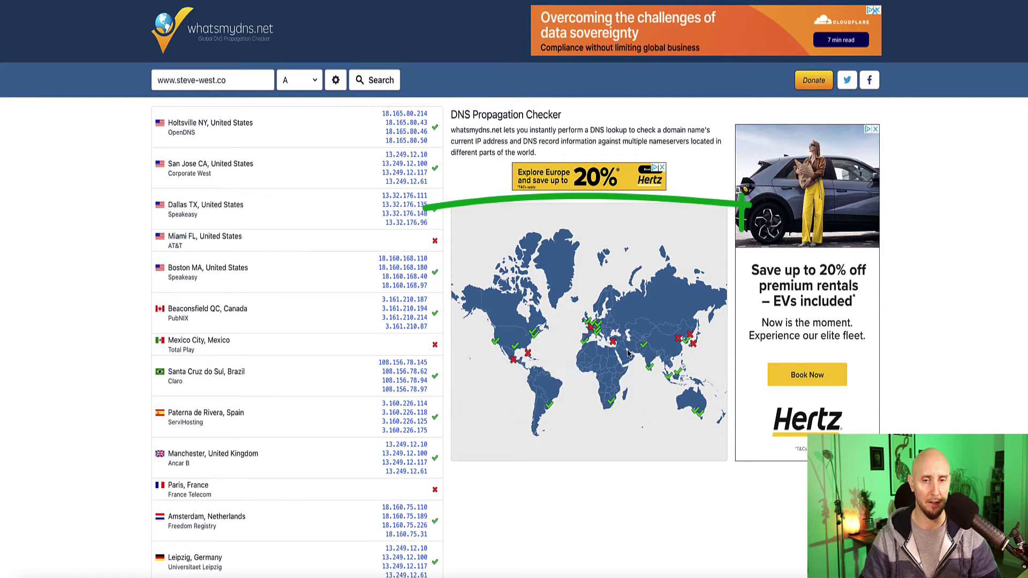
{"action": "mouse_move", "coordinate": [599, 325]}
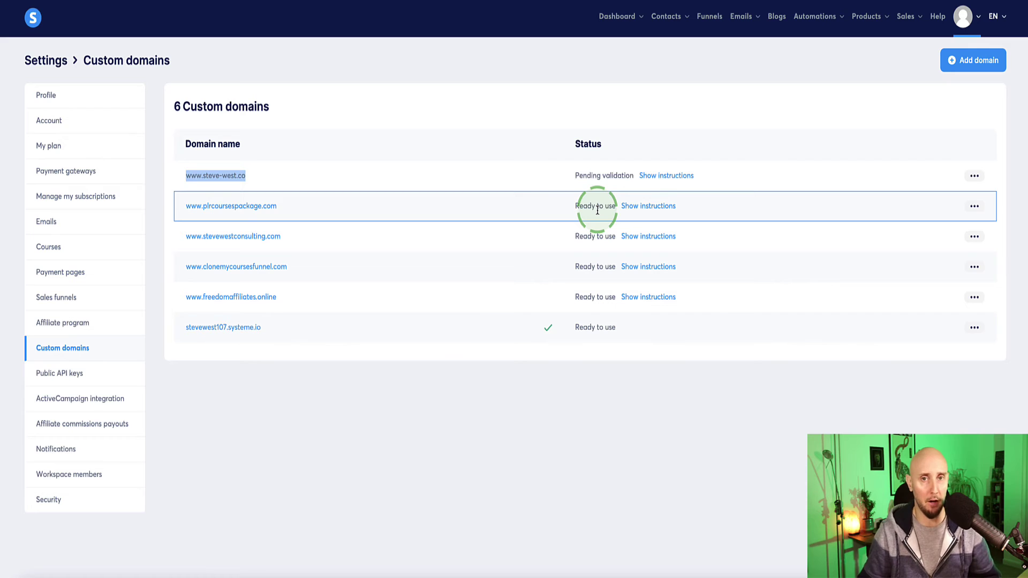
- Open the Test sales funnel's Order Form step and highlight the systeme.io subdomain in its URL path
{"action": "left_click", "coordinate": [706, 50]}
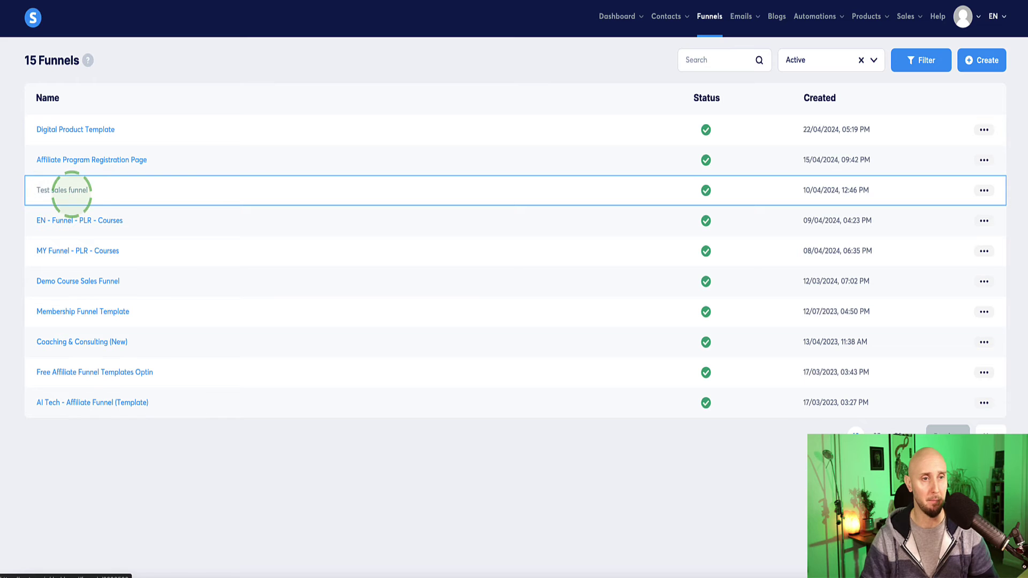
{"action": "left_click", "coordinate": [69, 193]}
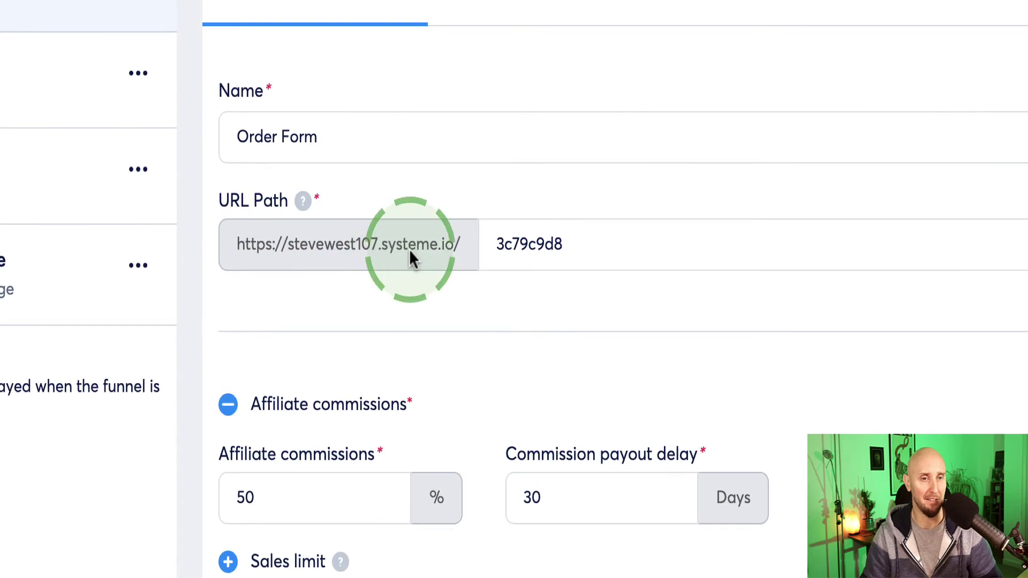
{"action": "left_click_drag", "start_coordinate": [459, 246], "coordinate": [329, 246]}
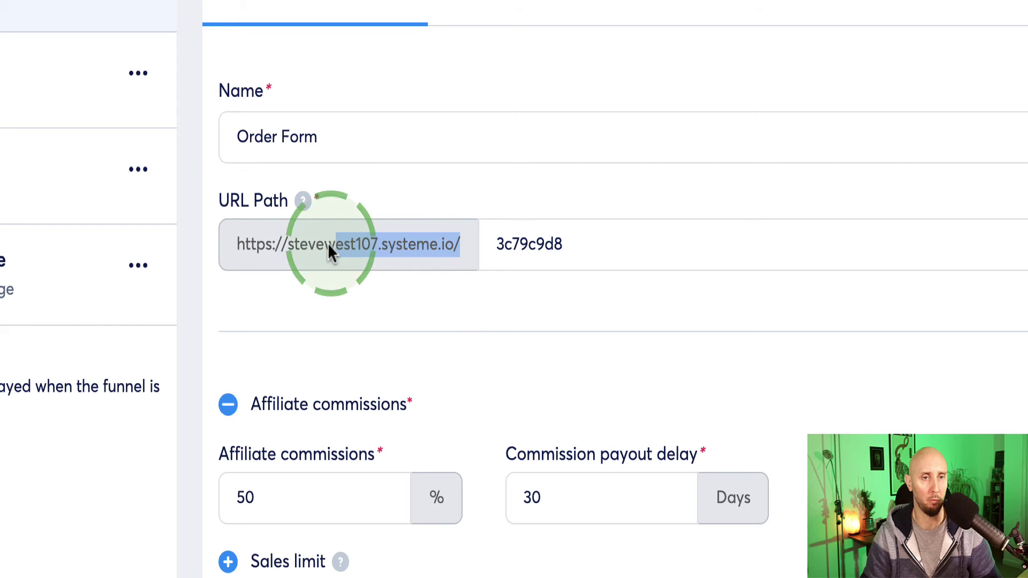
{"action": "left_click", "coordinate": [420, 285]}
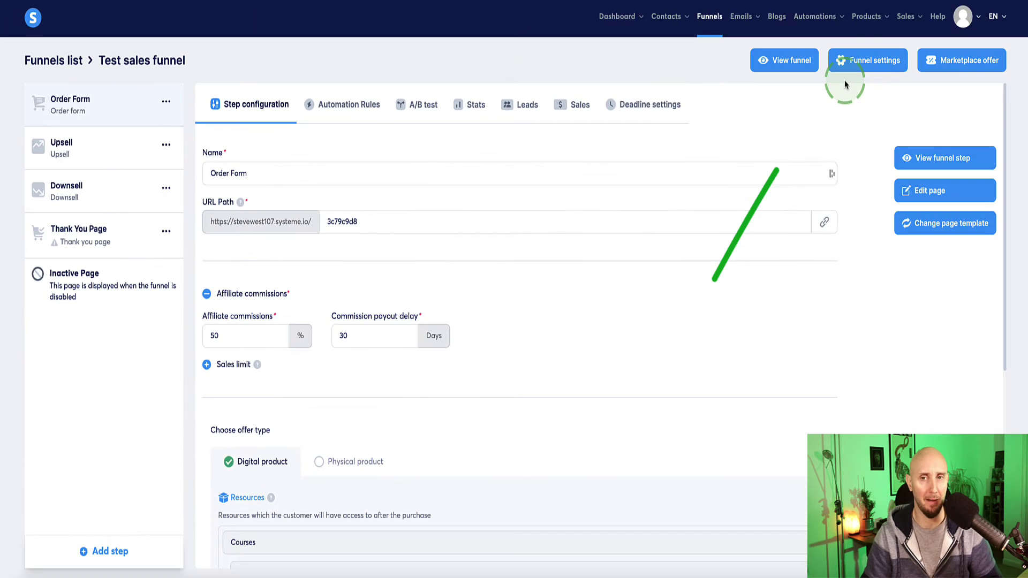
{"action": "left_click", "coordinate": [855, 67]}
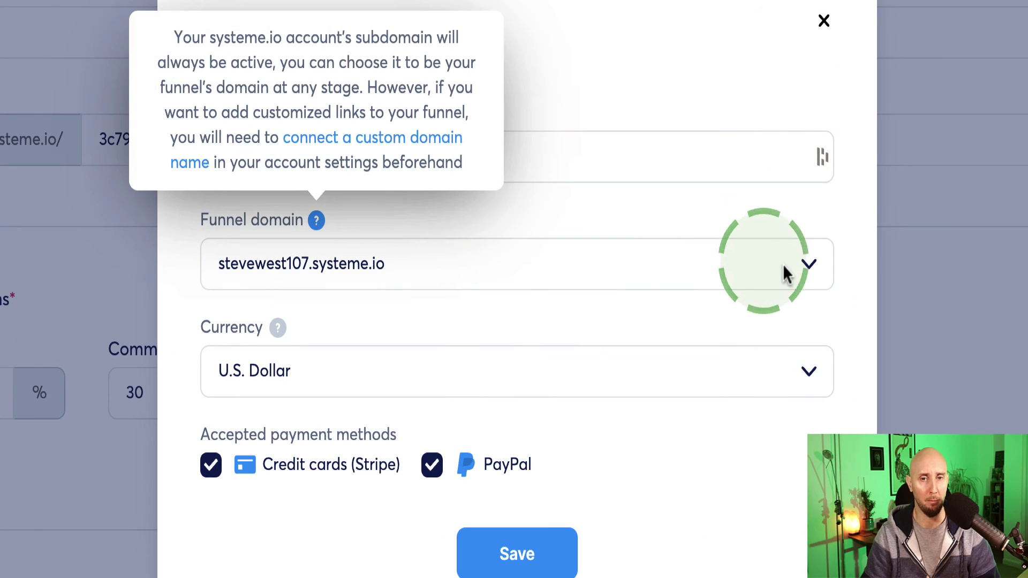
{"action": "left_click", "coordinate": [798, 270]}
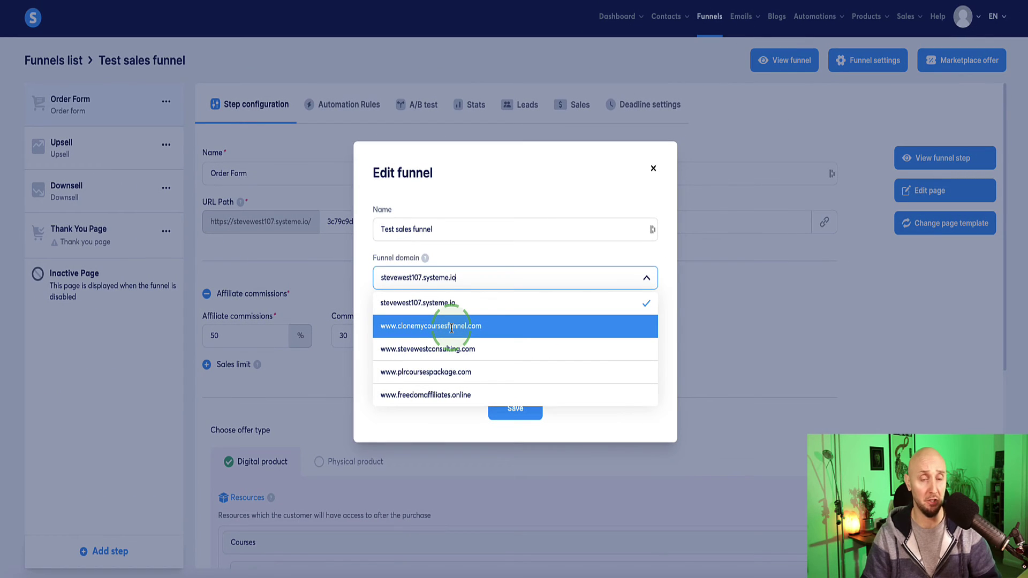
{"action": "left_click", "coordinate": [451, 327]}
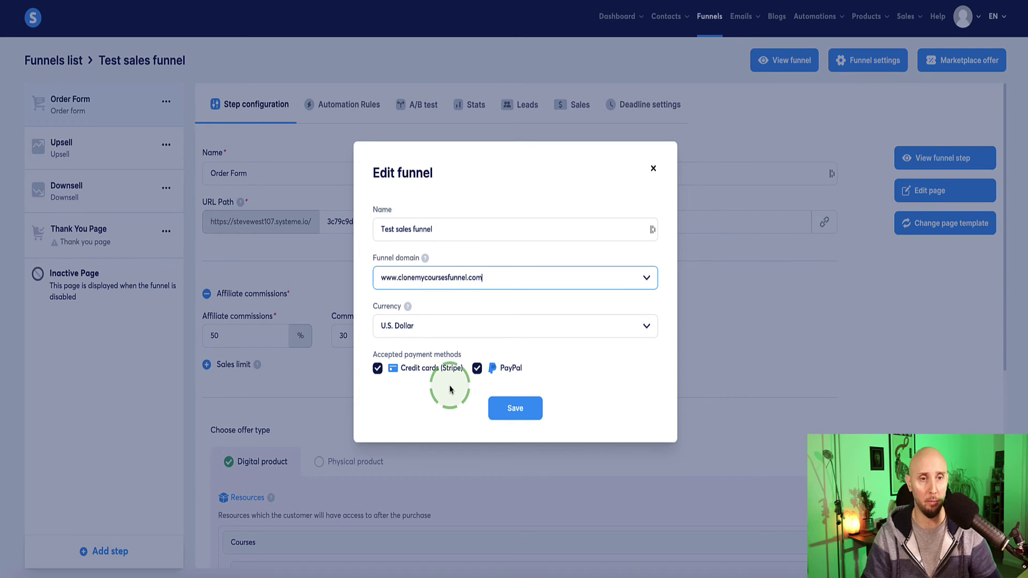
{"action": "left_click", "coordinate": [511, 407]}
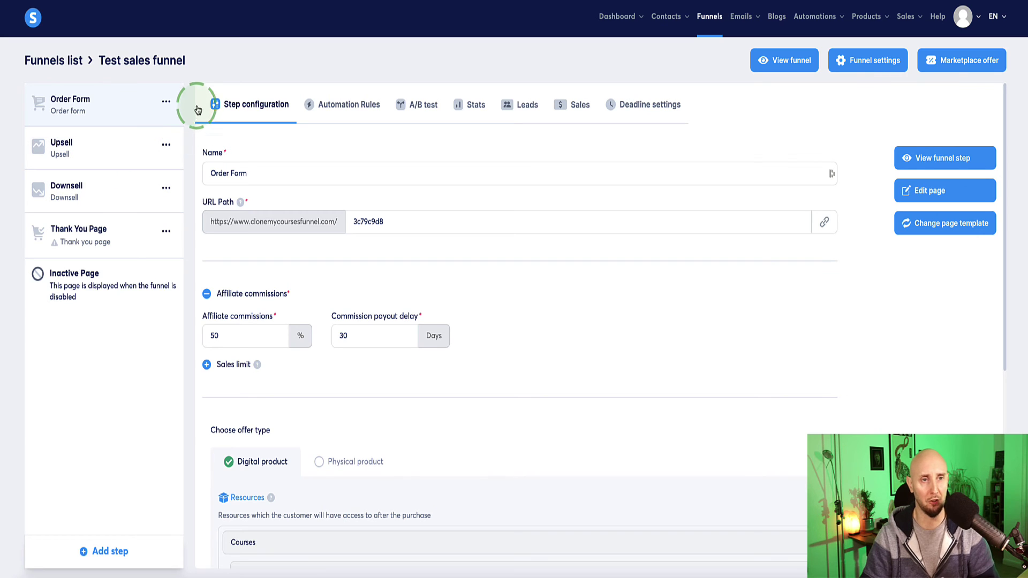
{"action": "left_click", "coordinate": [165, 101]}
{"action": "left_click", "coordinate": [187, 61]}
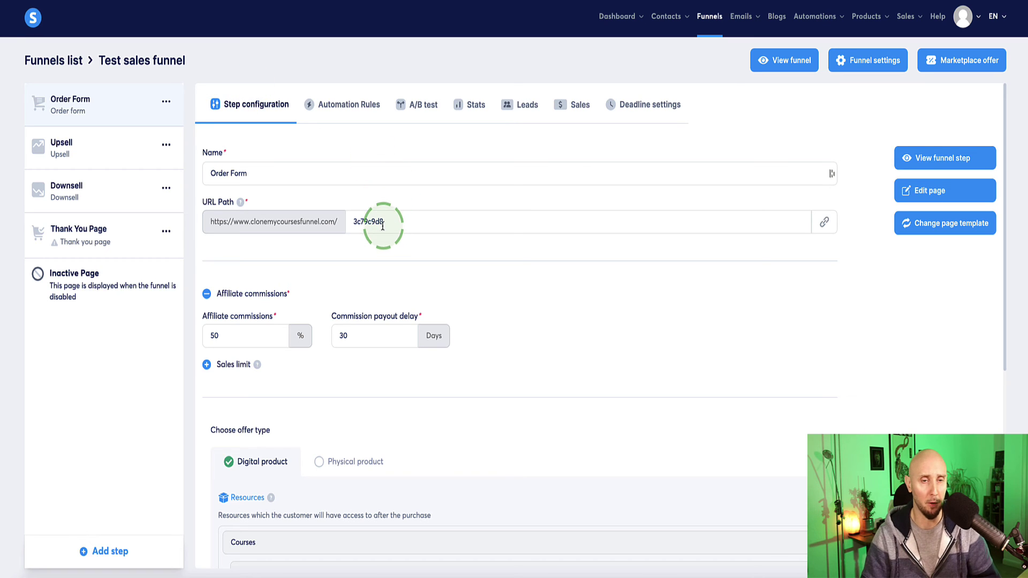
{"action": "left_click_drag", "start_coordinate": [351, 222], "coordinate": [417, 226]}
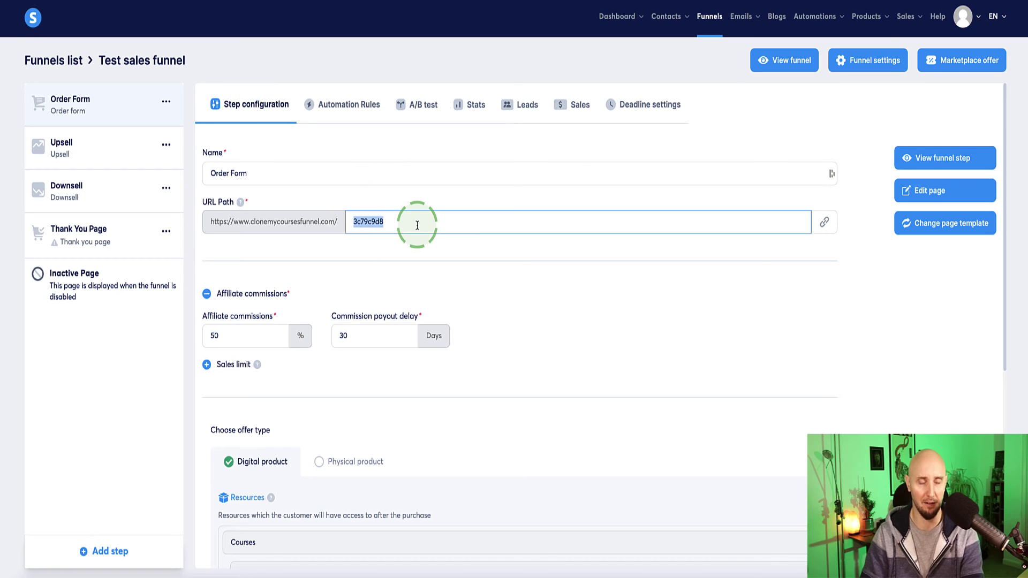
{"action": "key", "text": "BackSpace"}
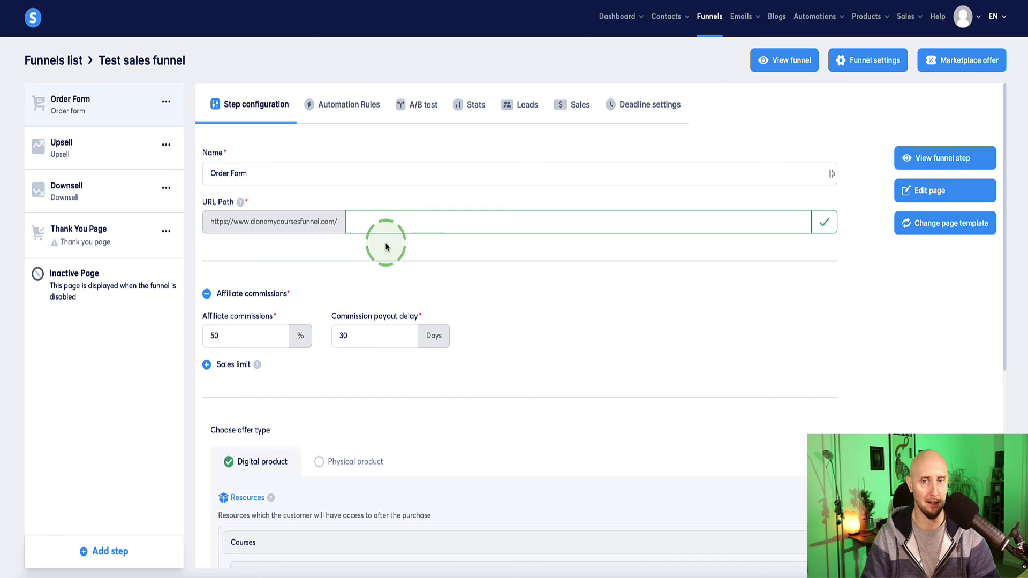
{"action": "left_click", "coordinate": [136, 94]}
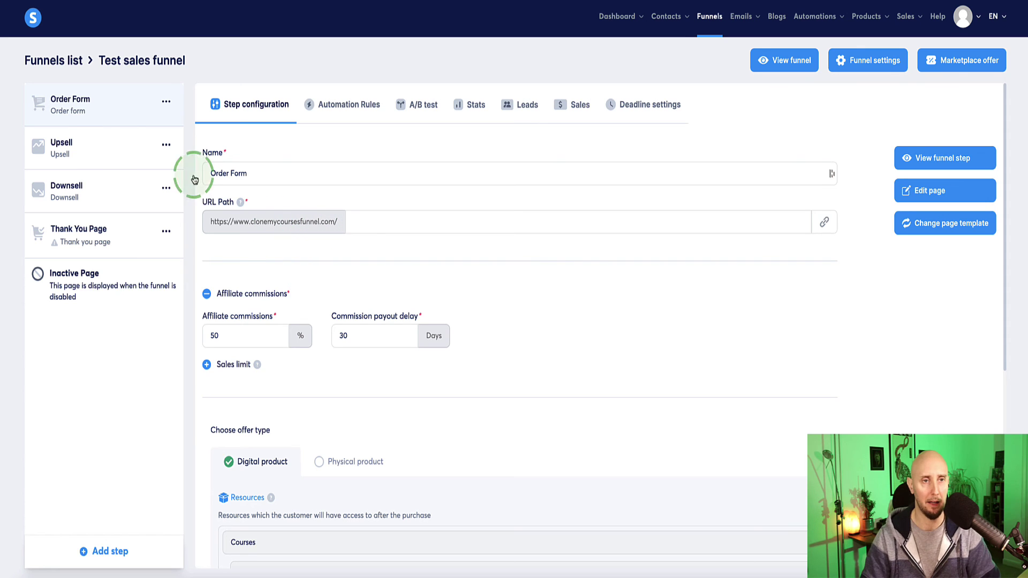
- Replace the Upsell and Downsell URL slugs with offer-one and offer-two respectively
{"action": "left_click", "coordinate": [98, 149]}
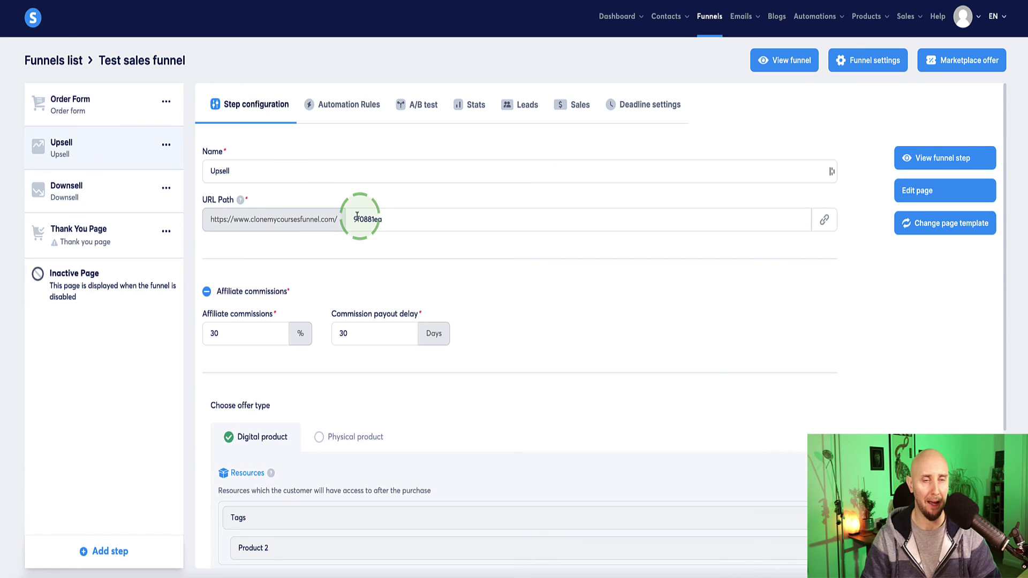
{"action": "left_click_drag", "start_coordinate": [355, 219], "coordinate": [390, 221]}
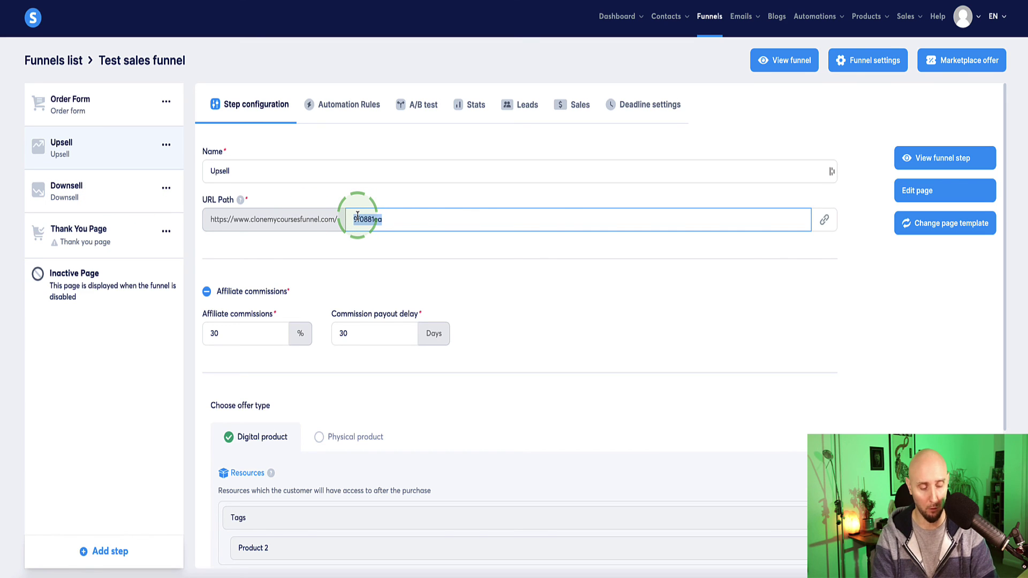
{"action": "type", "text": "r-new"}
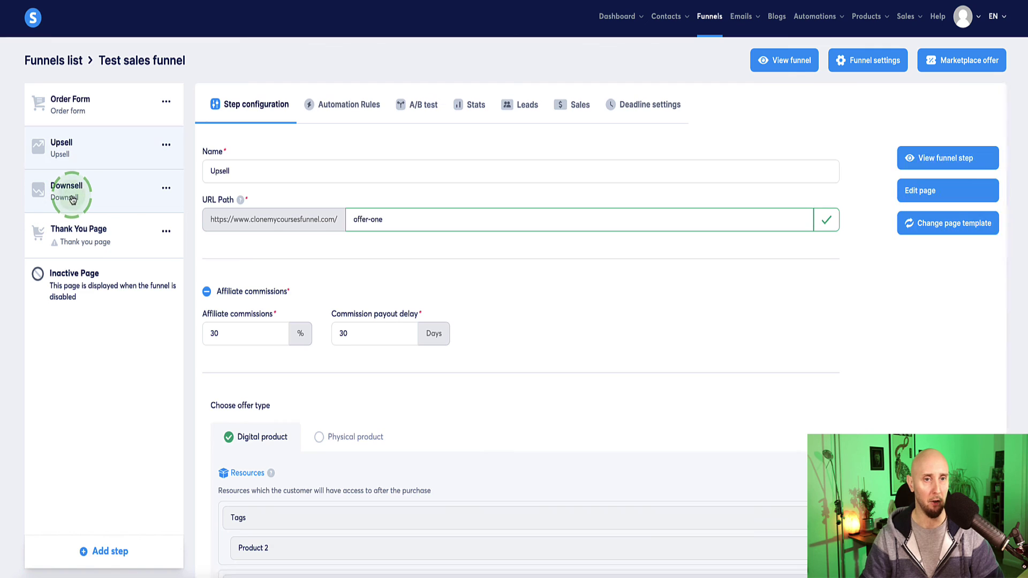
{"action": "left_click", "coordinate": [68, 193]}
{"action": "left_click_drag", "start_coordinate": [355, 219], "coordinate": [445, 225]}
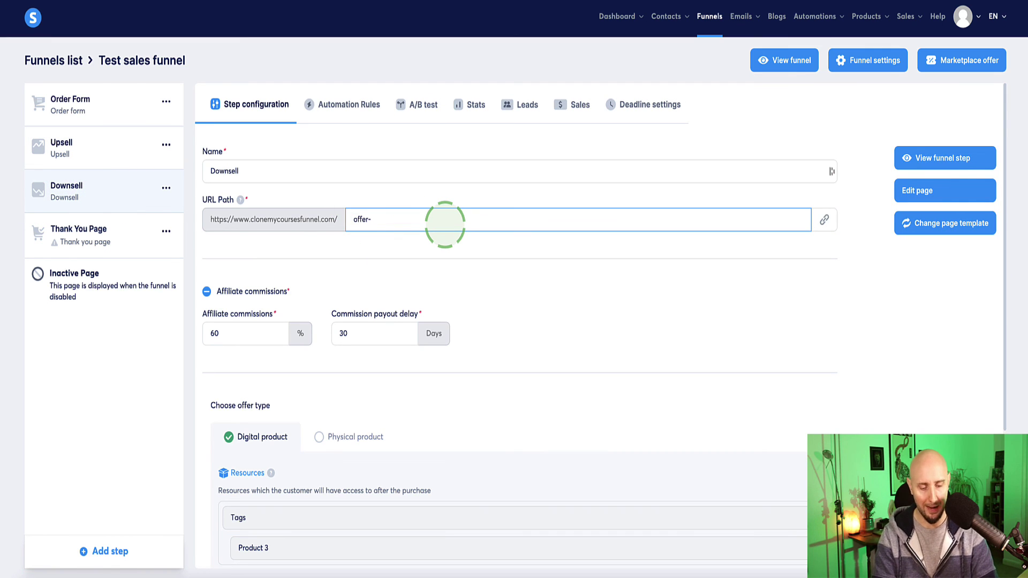
{"action": "left_click", "coordinate": [401, 237]}
{"action": "left_click", "coordinate": [79, 233]}
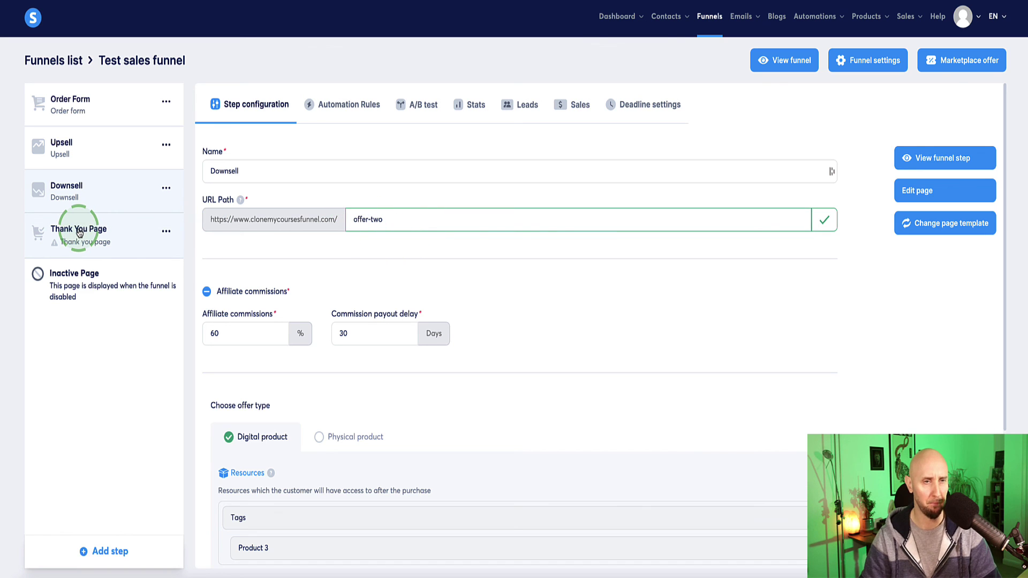
- Apply the Thank you for registering! template and replace slug b3d12156 with thank-you
{"action": "left_click", "coordinate": [294, 234]}
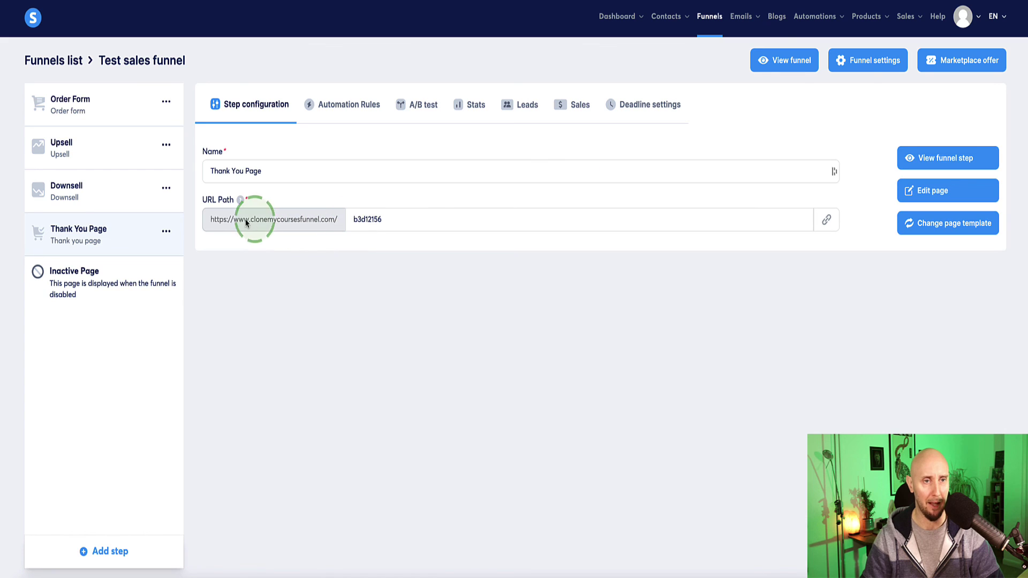
{"action": "left_click_drag", "start_coordinate": [351, 220], "coordinate": [471, 224]}
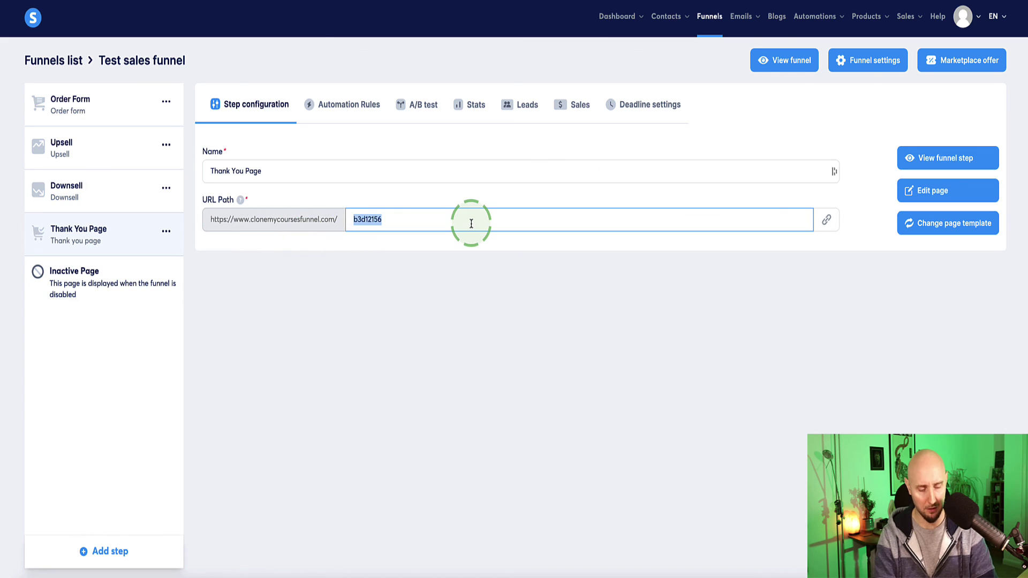
{"action": "type", "text": "thank-you"}
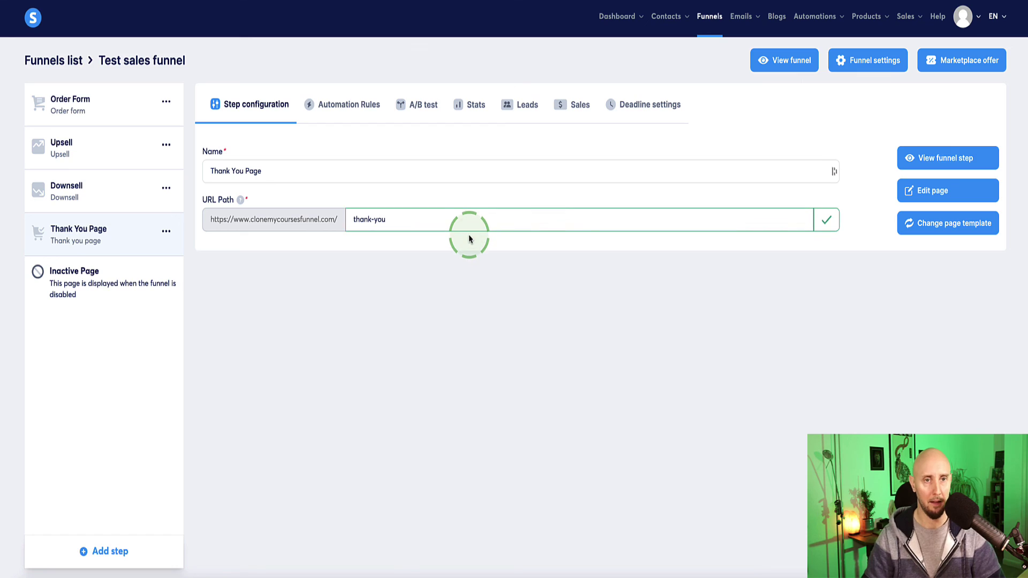